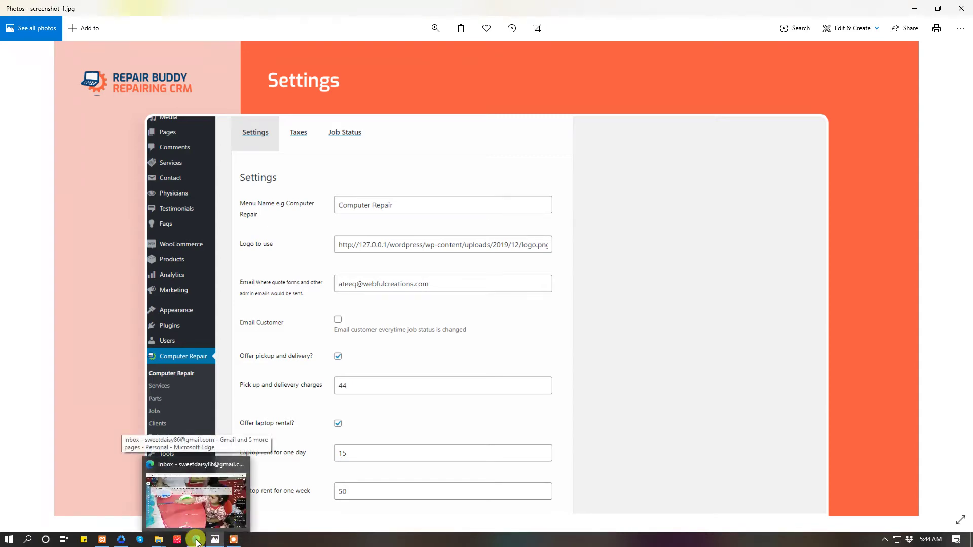
# - Bring the Edge window back over the photo and switch to the 'Plugins ‹ Webful Creations' tab
pyautogui.click(197, 540)
pyautogui.click(197, 541)
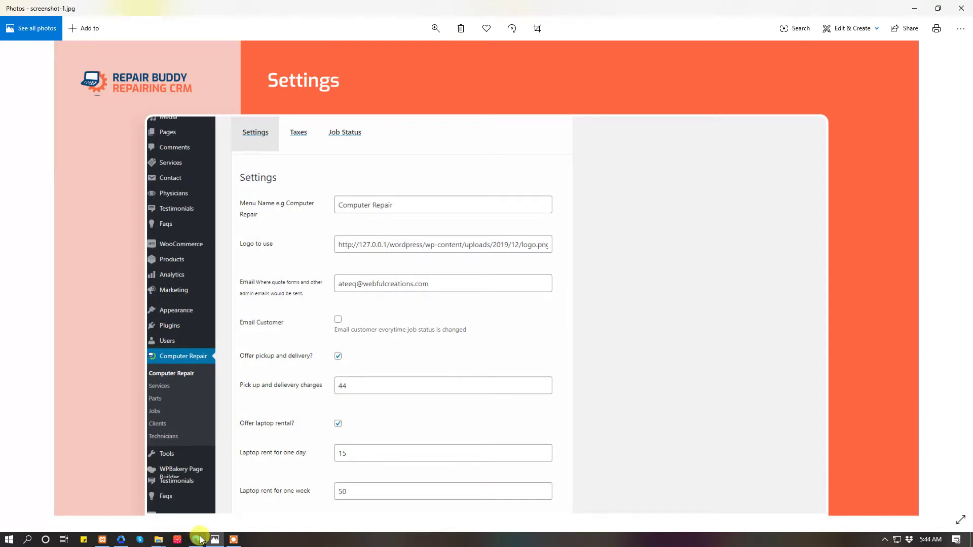
pyautogui.moveTo(201, 541)
pyautogui.click(196, 515)
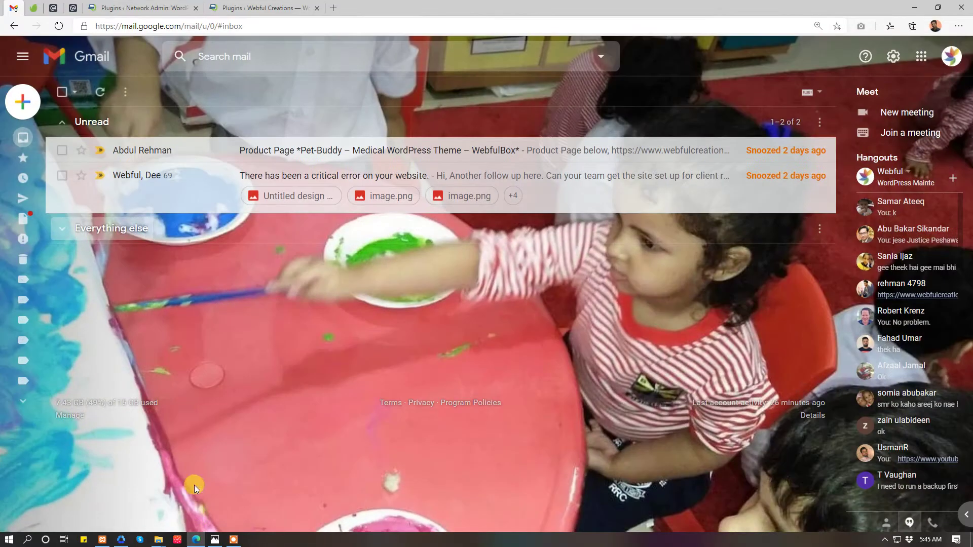
pyautogui.click(245, 6)
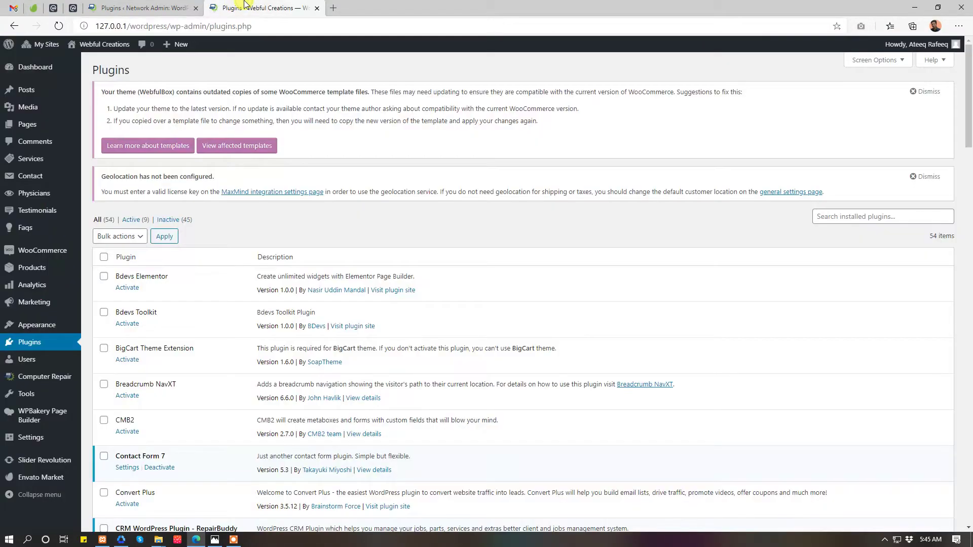
# - From Network Admin Plugins > Add New, search the plugin directory for 'crm re'
pyautogui.click(175, 5)
pyautogui.click(29, 178)
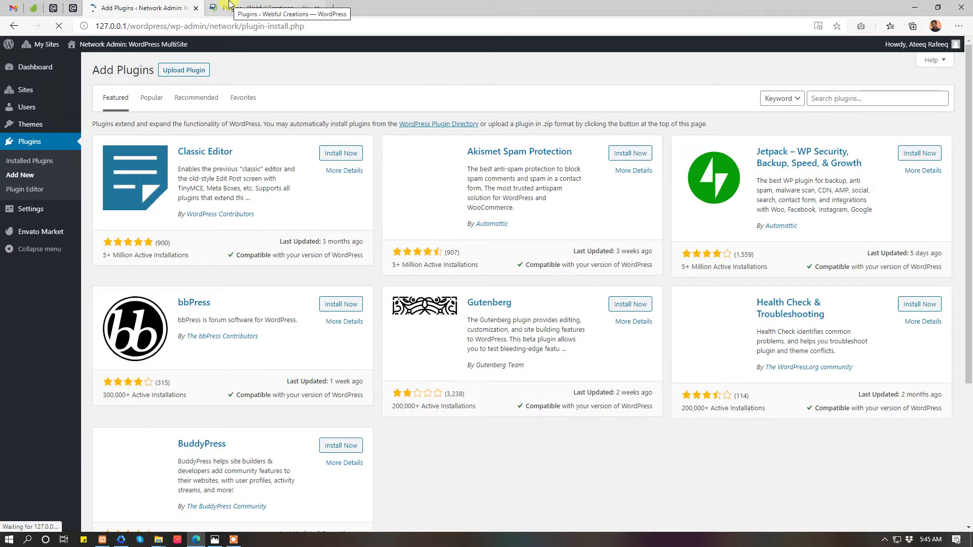
pyautogui.click(845, 94)
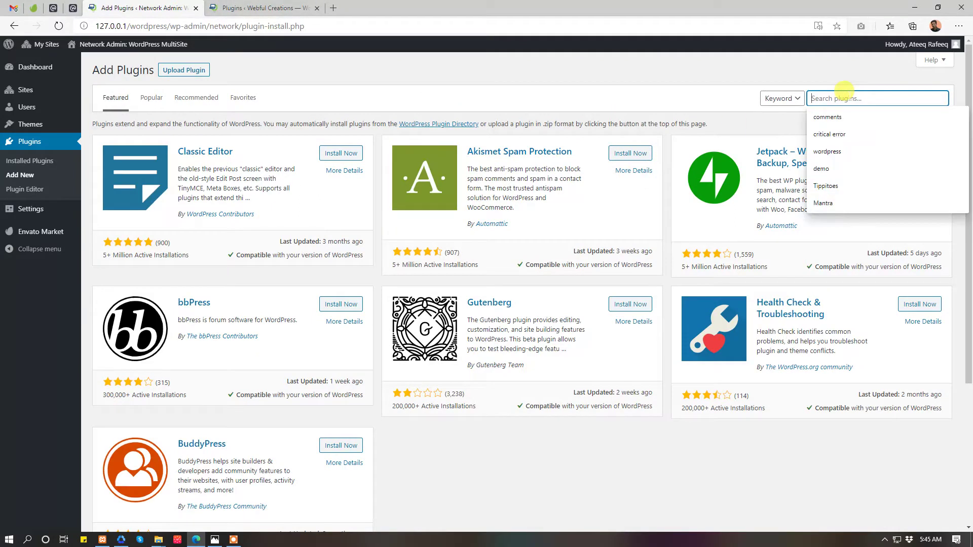
pyautogui.write('crm')
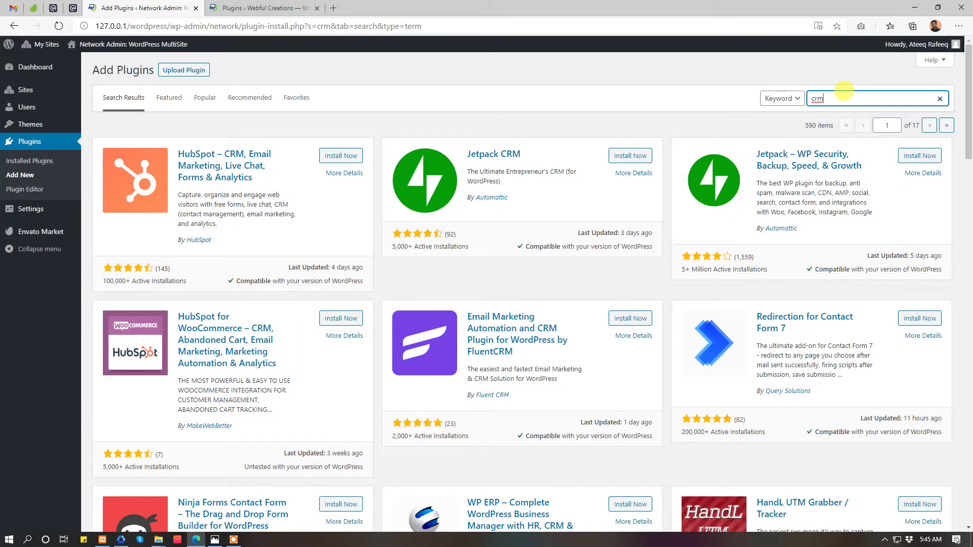
pyautogui.scroll(-20, 697, 223)
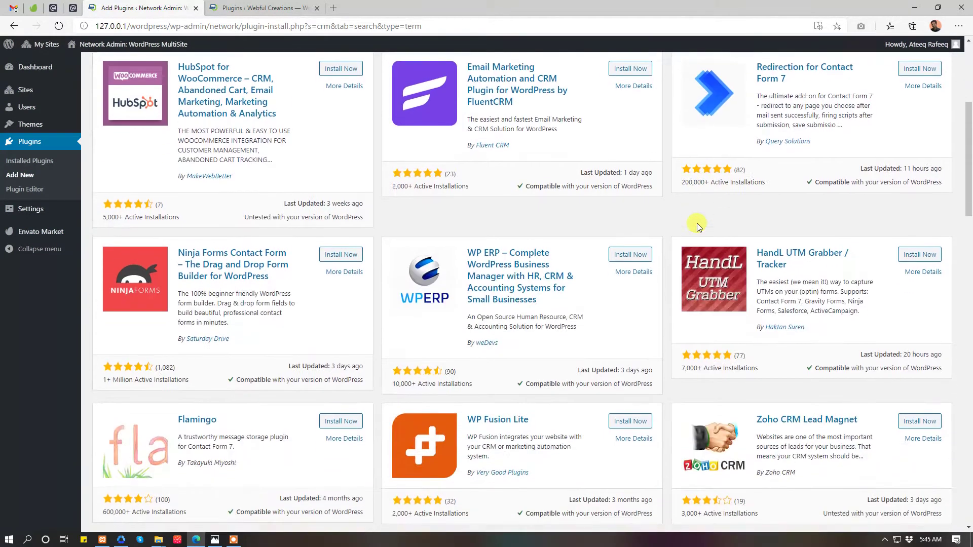
pyautogui.scroll(-10, 697, 227)
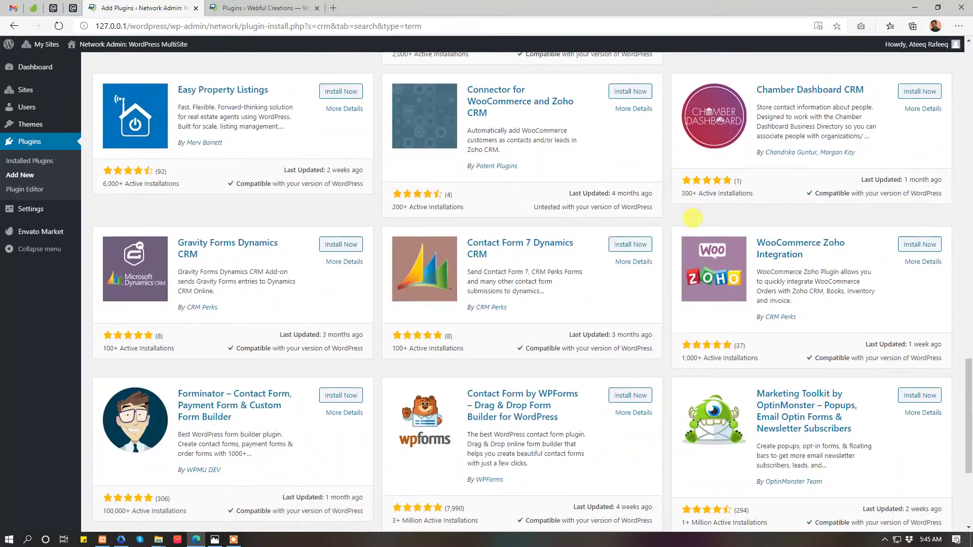
pyautogui.scroll(20, 697, 227)
pyautogui.write('re')
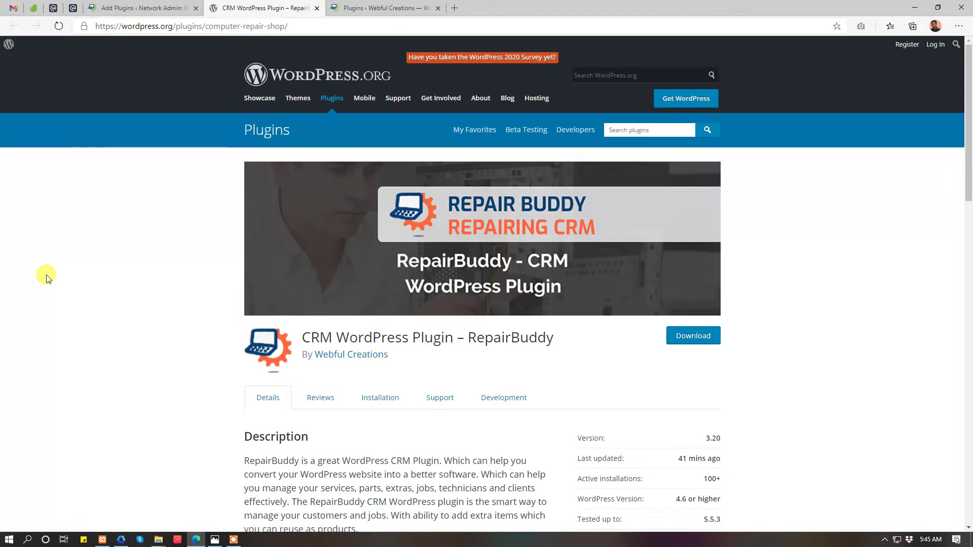
# - Close the WordPress.org plugin page and details window, returning to the installed plugins list
pyautogui.scroll(-7, 46, 278)
pyautogui.scroll(7, 46, 279)
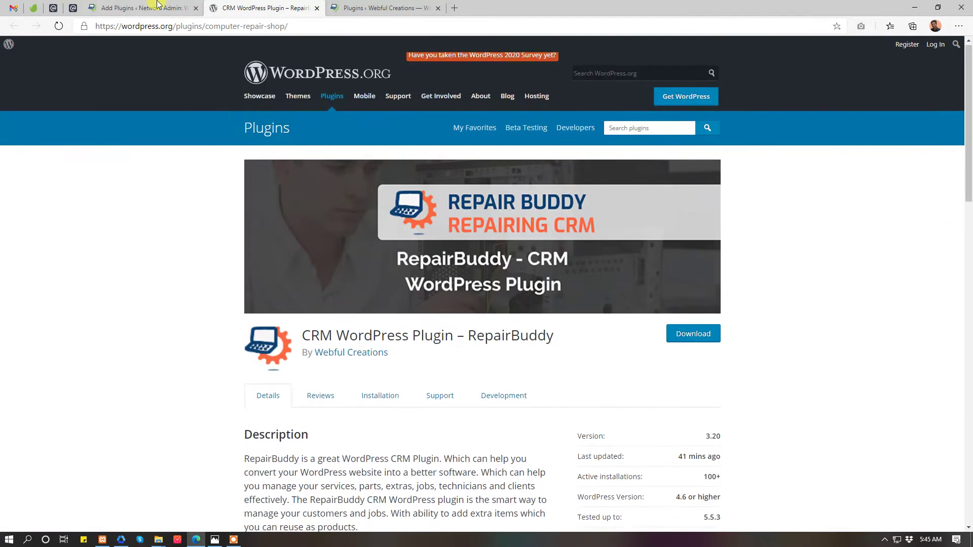
pyautogui.hotkey('ctrl', 'w')
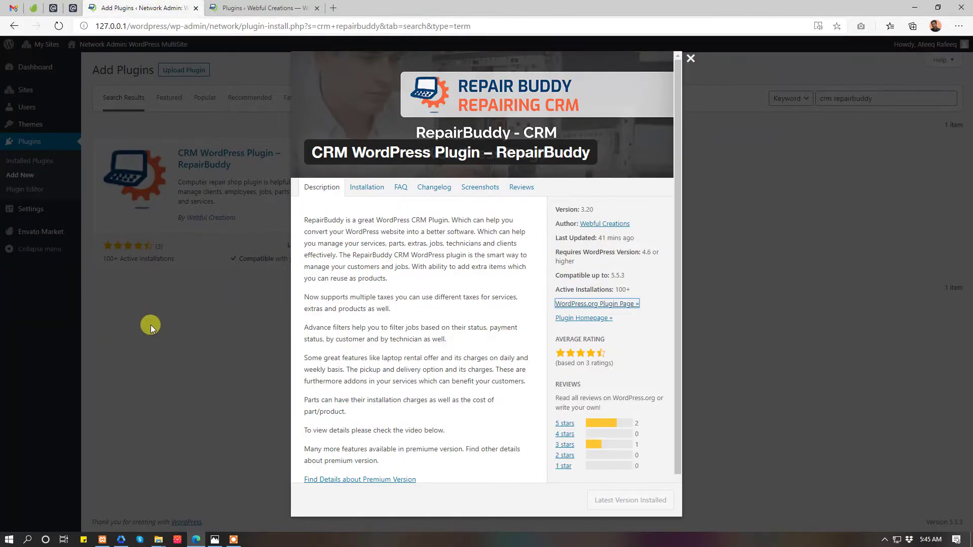
pyautogui.click(151, 325)
pyautogui.click(277, 7)
# - Locate the active RepairBuddy plugin and open the Computer Repair settings
pyautogui.scroll(-10, 330, 177)
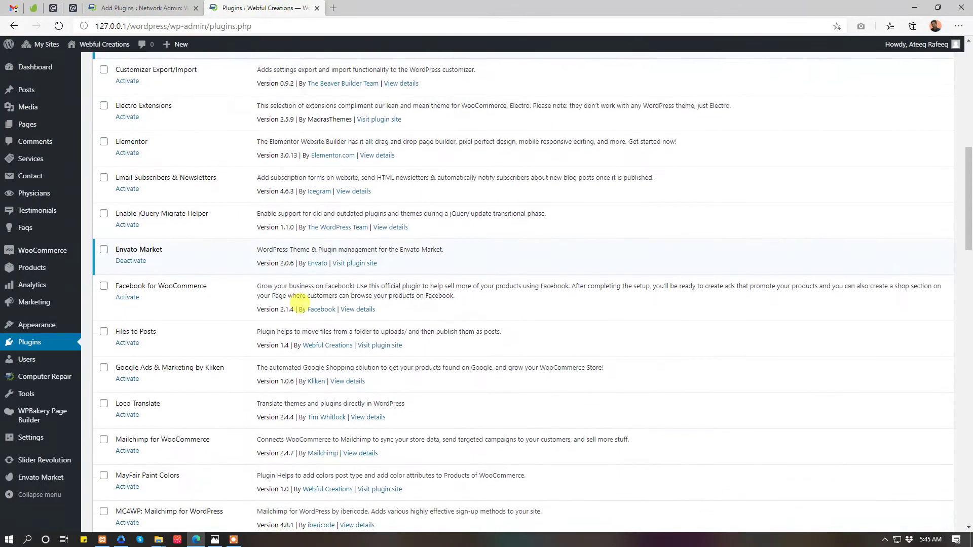
pyautogui.scroll(3, 299, 301)
pyautogui.moveTo(116, 157); pyautogui.dragTo(239, 157)
pyautogui.click(55, 378)
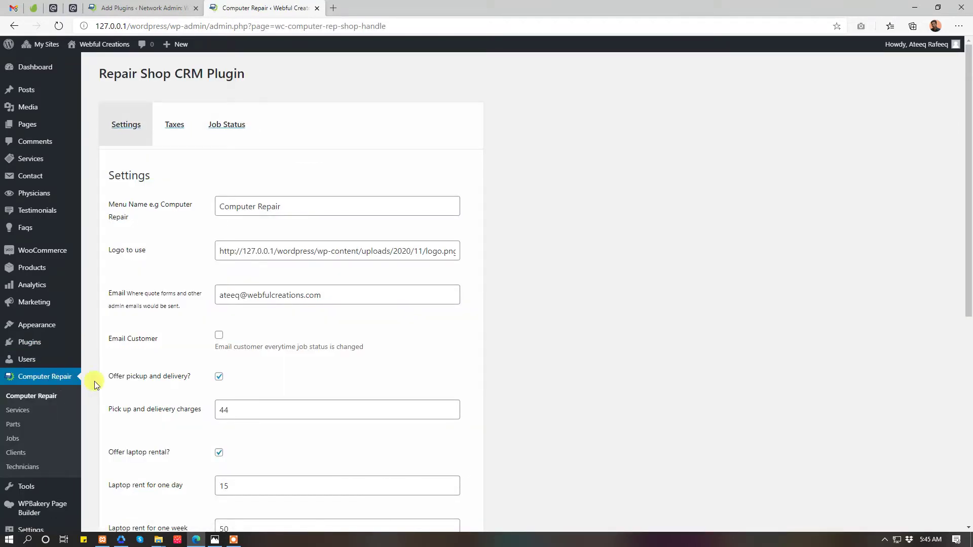
# - Rename the plugin menu to 'Mobile Repair', save the settings, then select the logo URL
pyautogui.moveTo(307, 202); pyautogui.dragTo(189, 194)
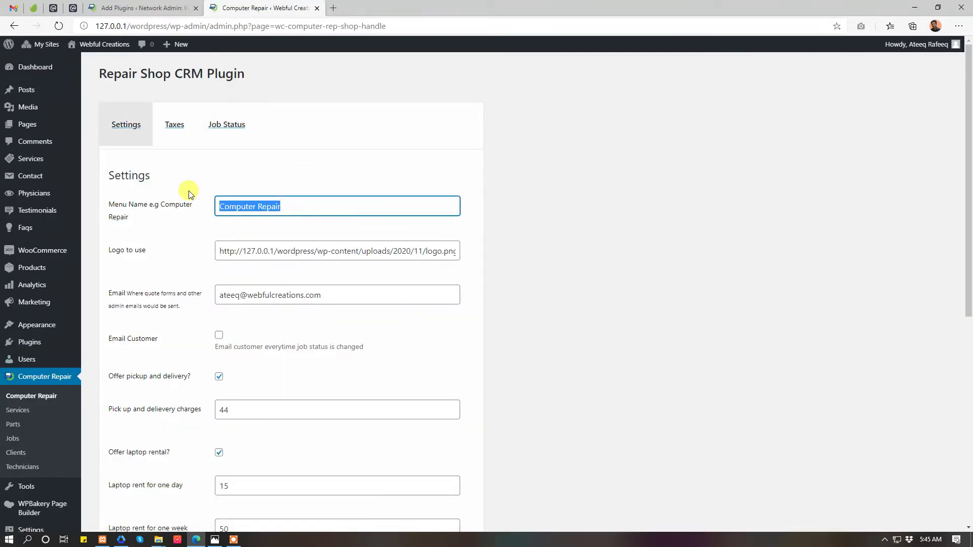
pyautogui.write('M')
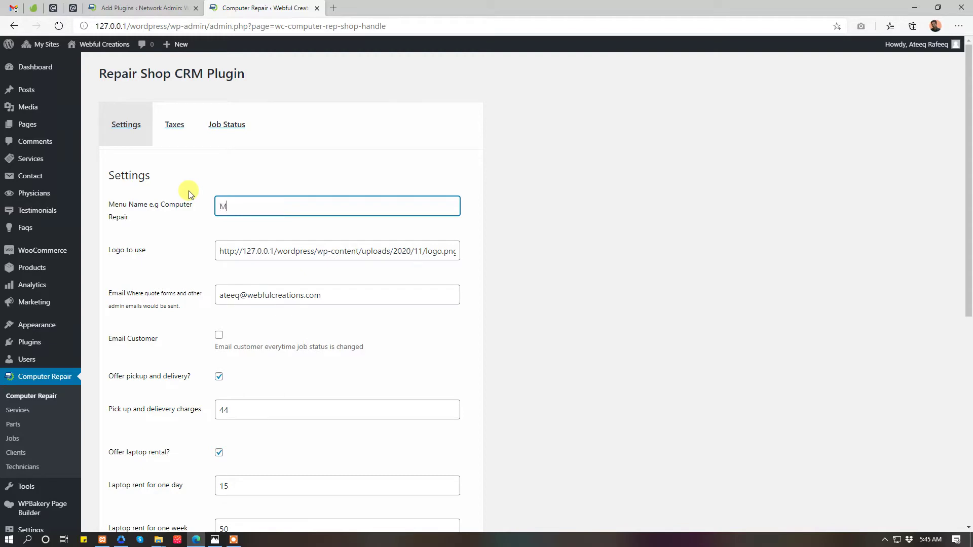
pyautogui.write('obile Repair')
pyautogui.scroll(-7, 291, 354)
pyautogui.click(145, 313)
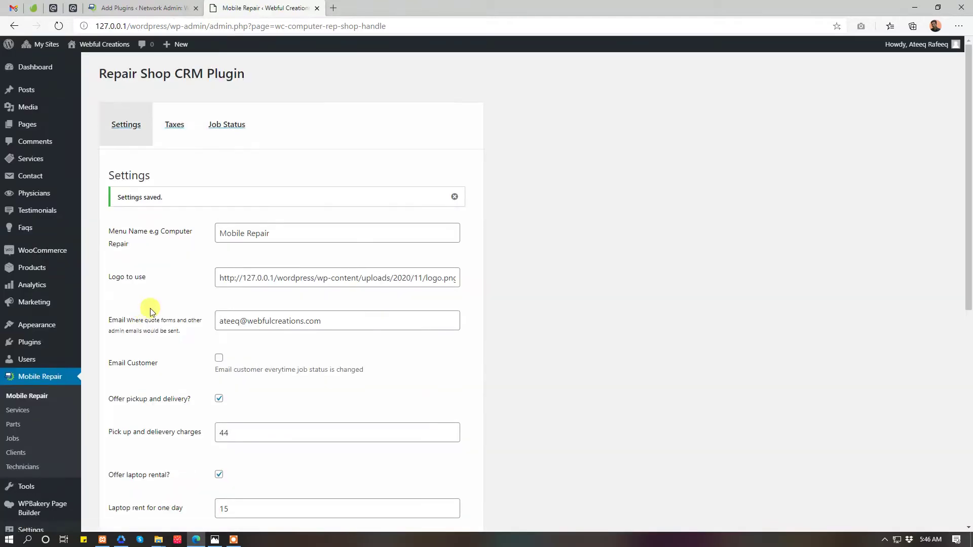
pyautogui.click(455, 196)
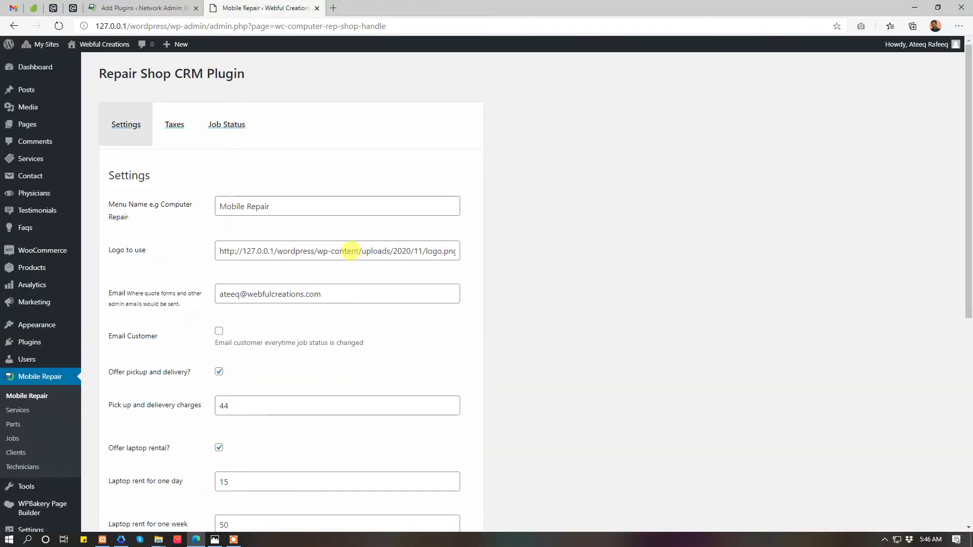
pyautogui.moveTo(220, 251); pyautogui.dragTo(597, 229)
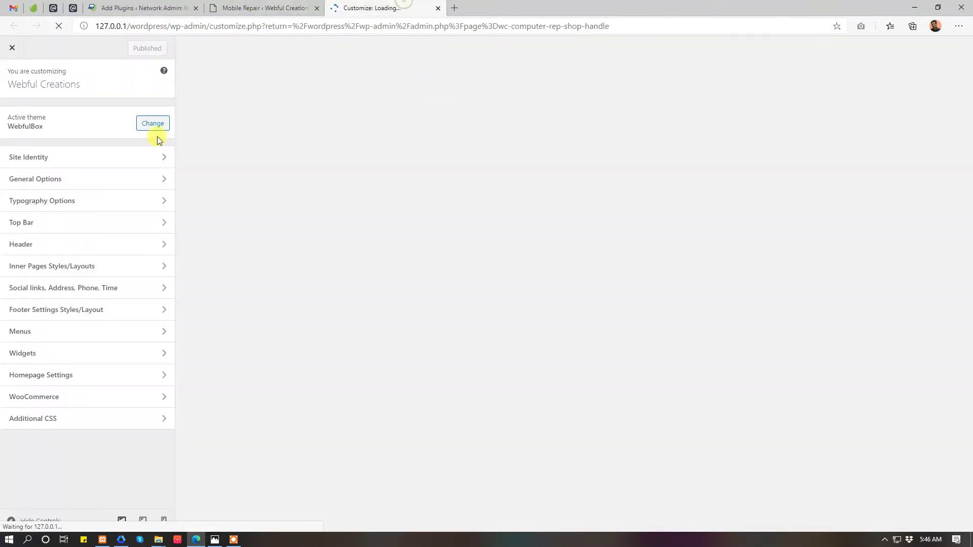
# - Open Site Identity, then close the theme Customizer and return to the plugin settings
pyautogui.click(104, 160)
pyautogui.click(253, 8)
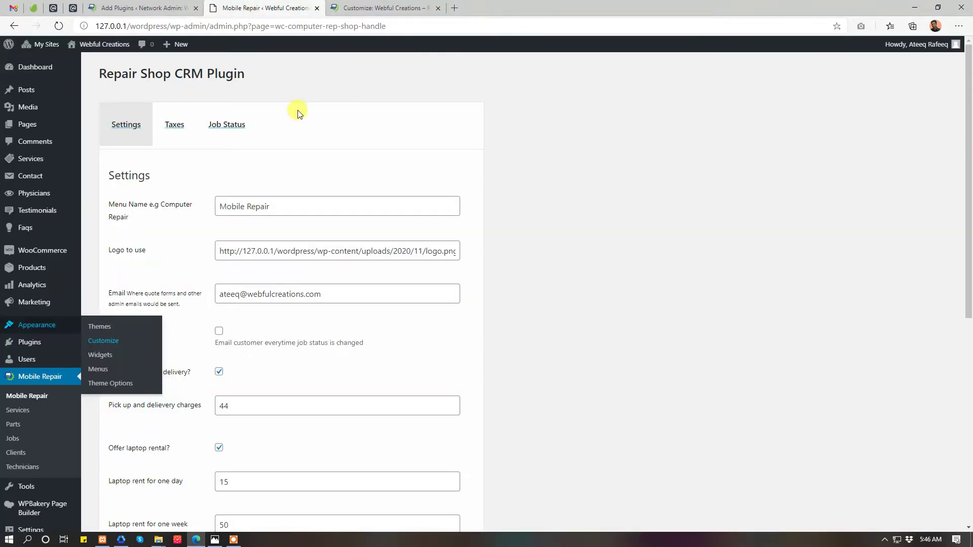
pyautogui.click(333, 11)
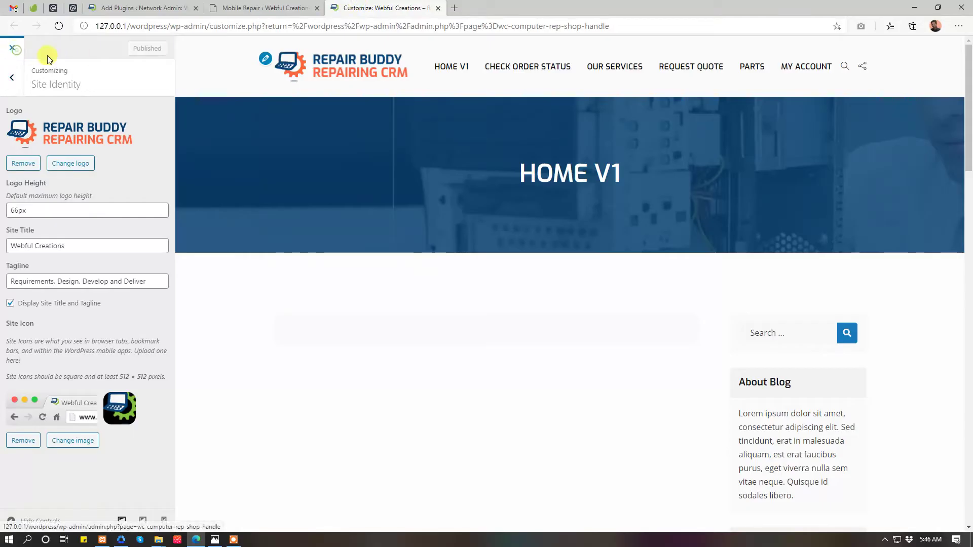
pyautogui.click(12, 47)
pyautogui.click(253, 8)
# - Select the admin email address and the [wc_request_quote_form] shortcode on the settings page
pyautogui.click(298, 294)
pyautogui.click(636, 288)
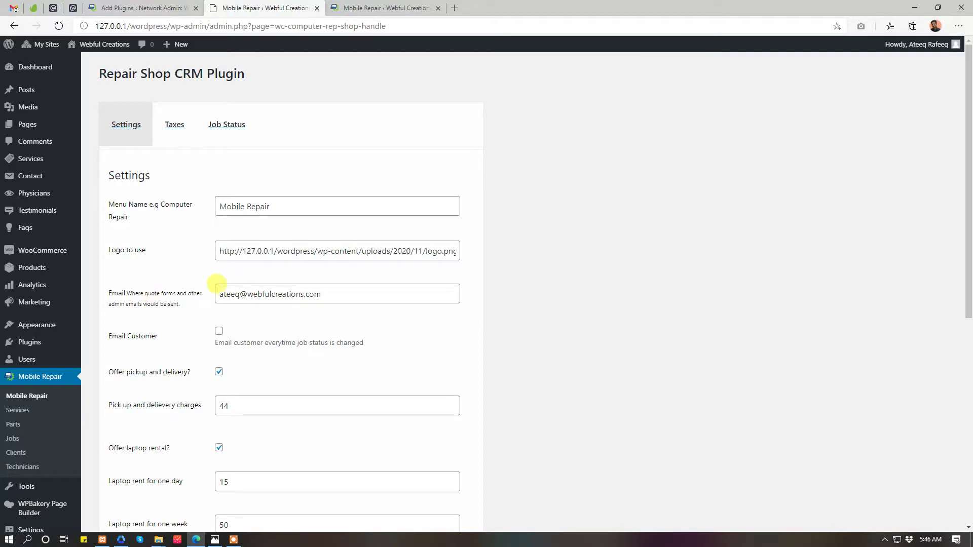
pyautogui.doubleClick(219, 292)
pyautogui.moveTo(216, 289); pyautogui.dragTo(453, 275)
pyautogui.click(623, 276)
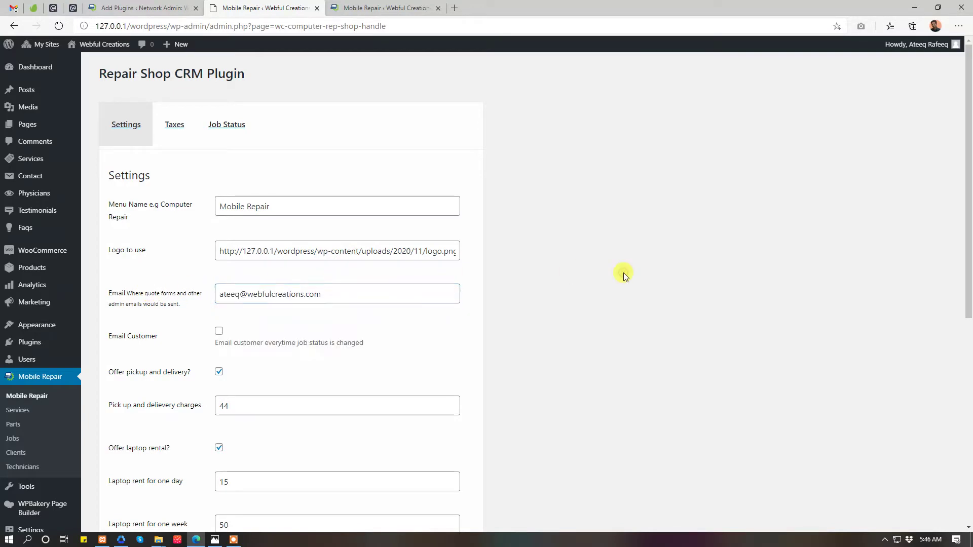
pyautogui.scroll(-7, 369, 365)
pyautogui.doubleClick(278, 439)
pyautogui.click(419, 7)
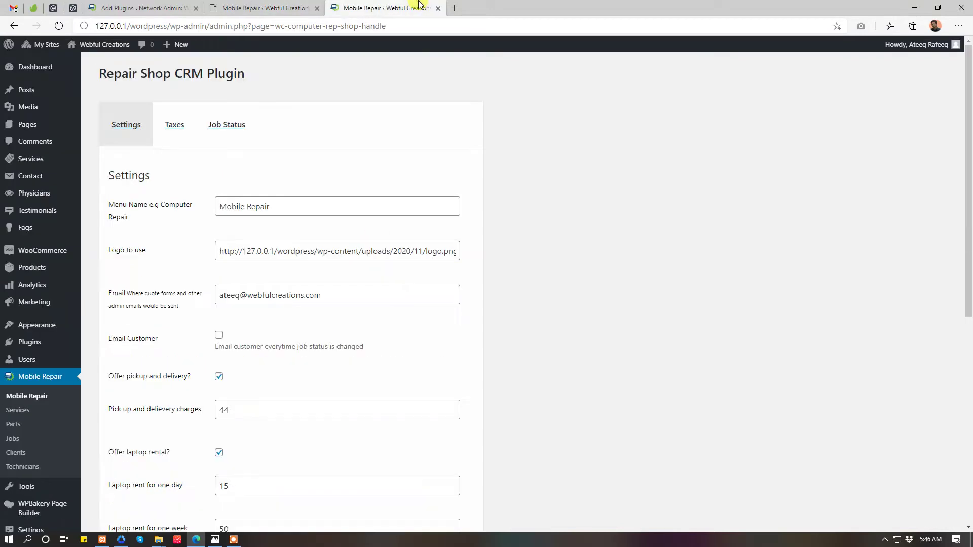
# - Close the duplicate settings page, copy the Repair Buddy home page address, and open a private window
pyautogui.middleClick(327, 4)
pyautogui.moveTo(81, 44)
pyautogui.middleClick(80, 62)
pyautogui.click(357, 9)
pyautogui.rightClick(363, 23)
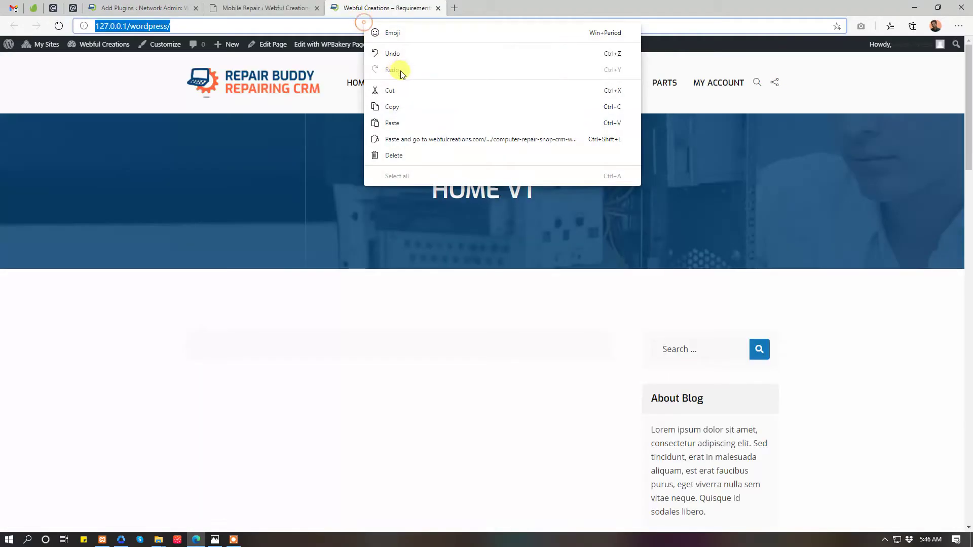
pyautogui.click(393, 107)
pyautogui.click(959, 26)
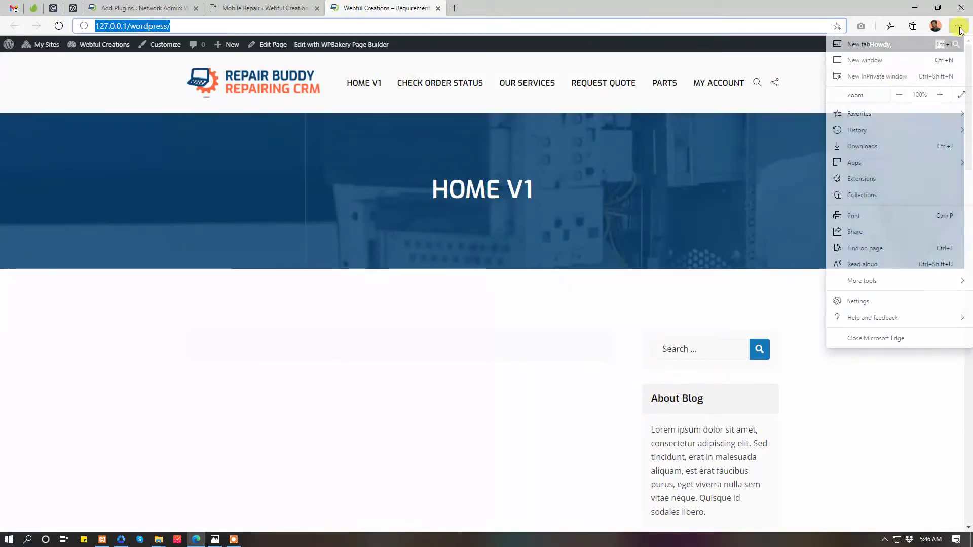
pyautogui.click(897, 77)
# - Load the site's Request Quote page privately and fill the form with saved contact details
pyautogui.rightClick(421, 24)
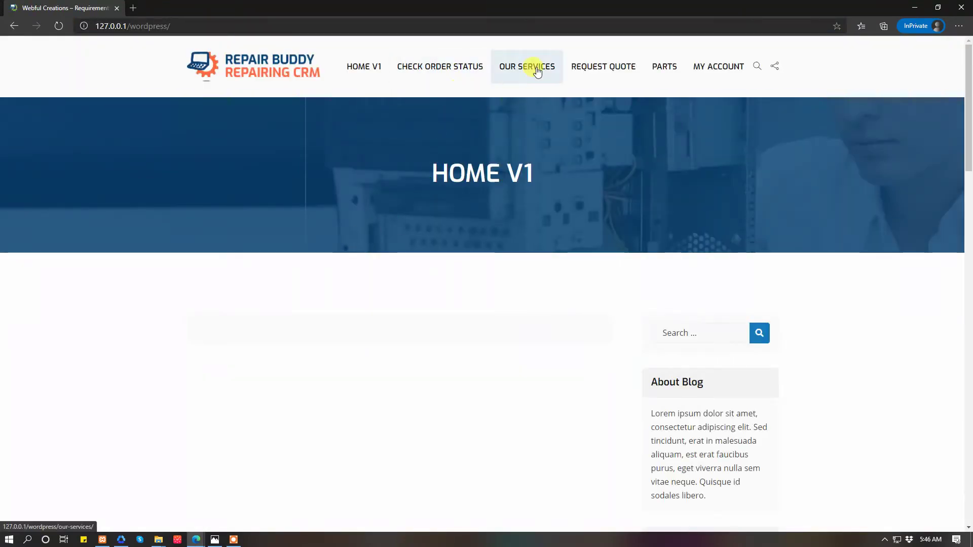
pyautogui.click(598, 67)
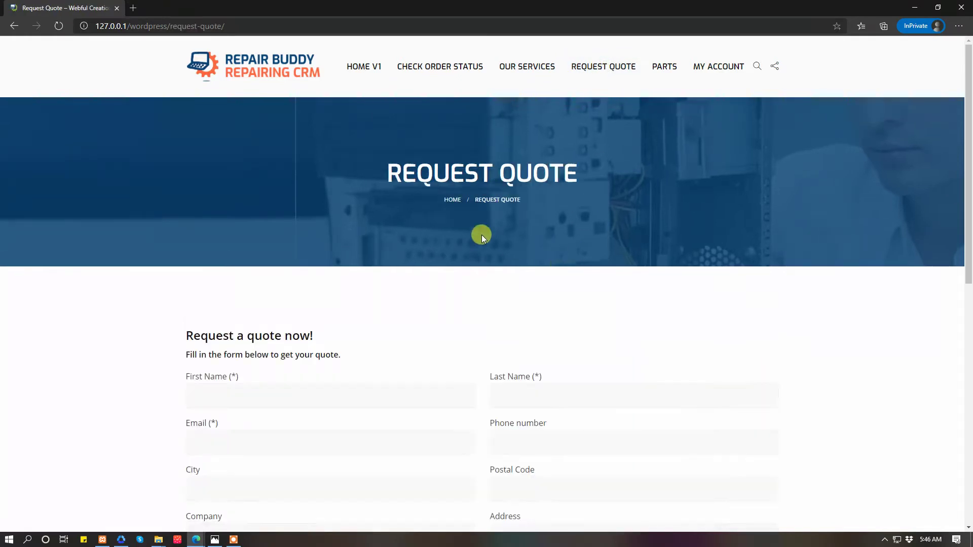
pyautogui.scroll(-5, 485, 235)
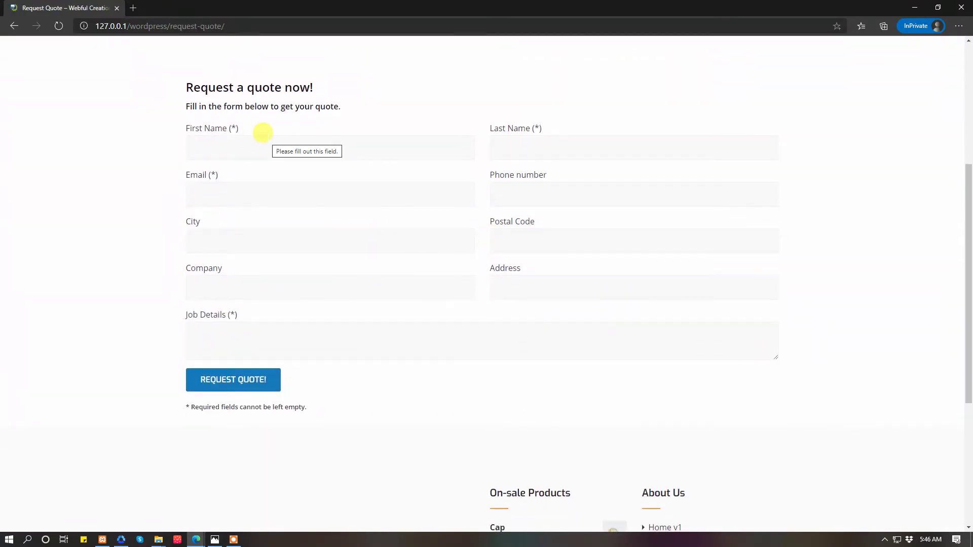
pyautogui.click(240, 143)
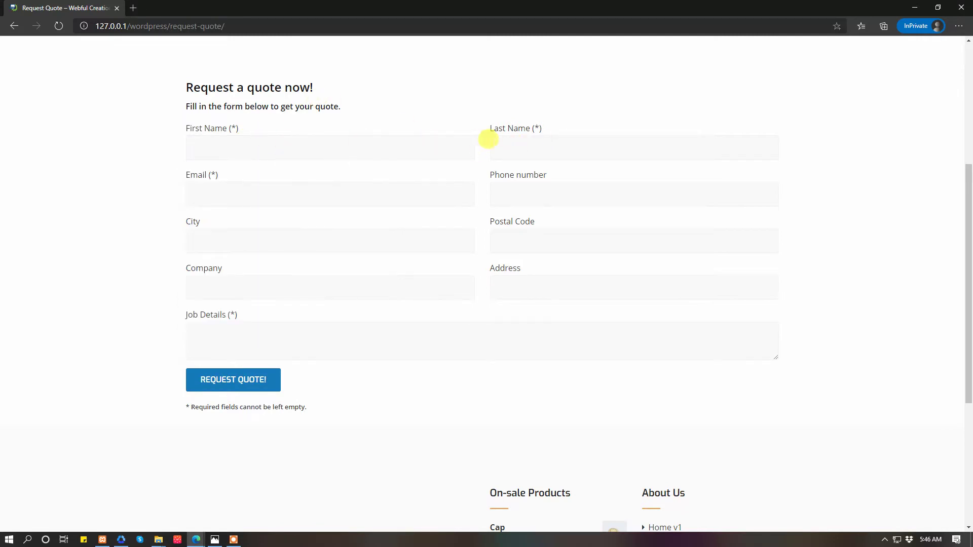
pyautogui.click(451, 146)
pyautogui.click(354, 179)
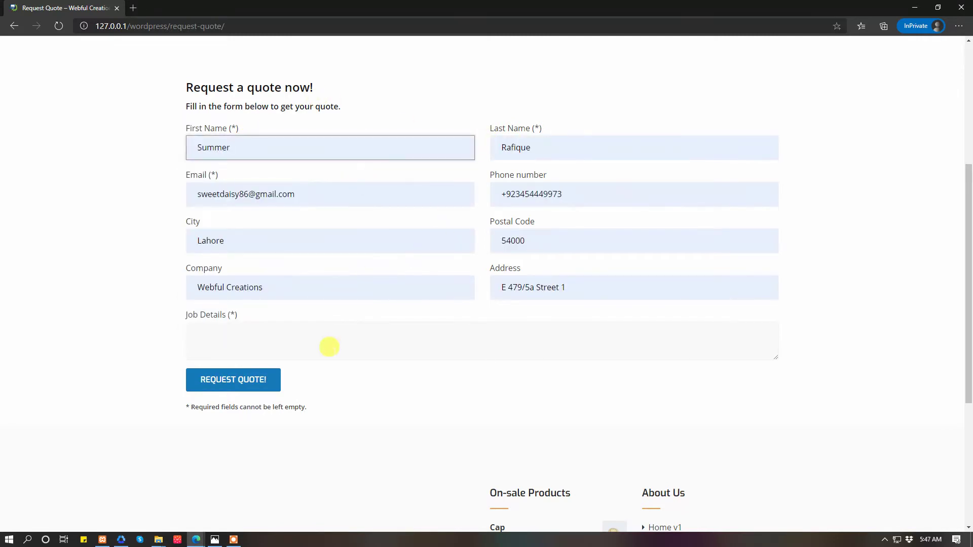
# - Enter 'I want repairing' as the job details, submit, and review the email-in-use notice
pyautogui.click(330, 349)
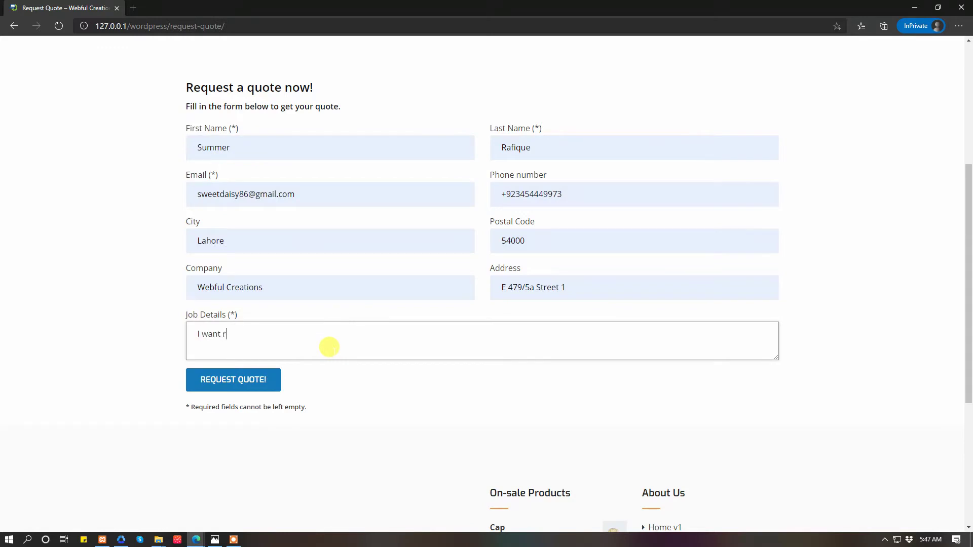
pyautogui.write('I want repairing')
pyautogui.press('Tab')
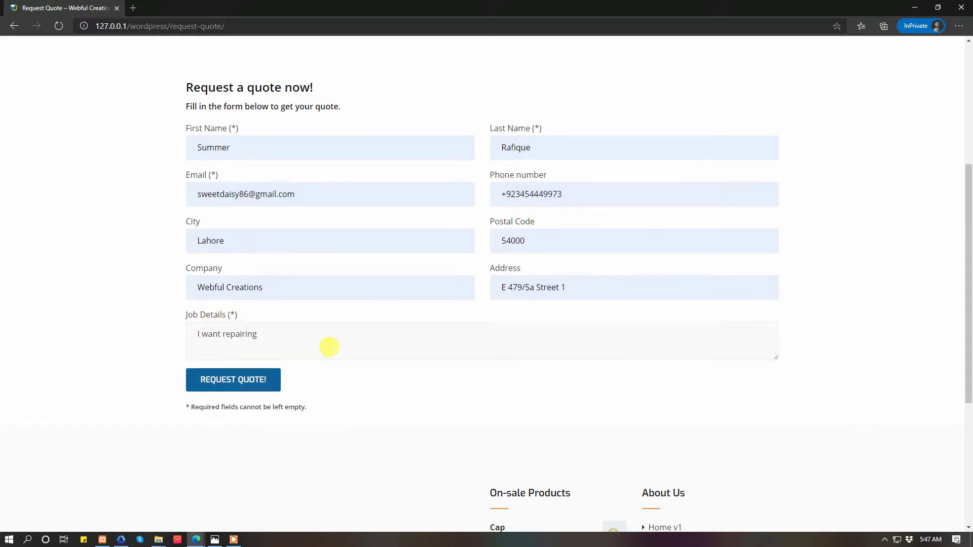
pyautogui.press('Return')
pyautogui.moveTo(198, 441); pyautogui.dragTo(658, 445)
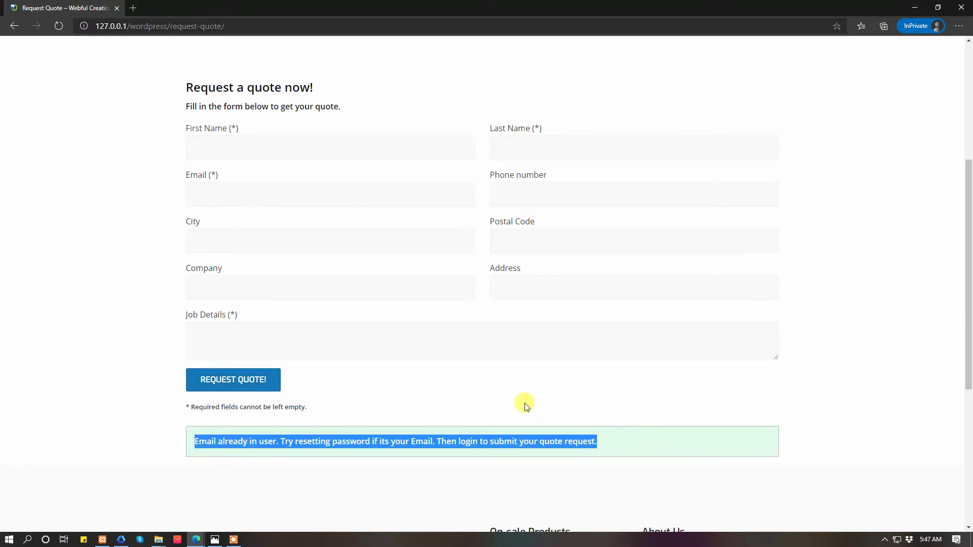
pyautogui.click(504, 375)
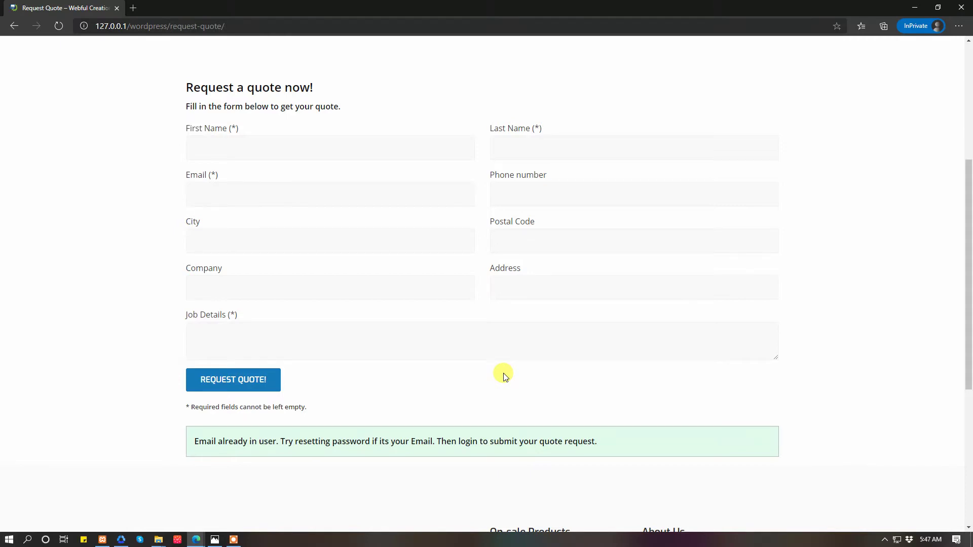
pyautogui.scroll(5, 505, 376)
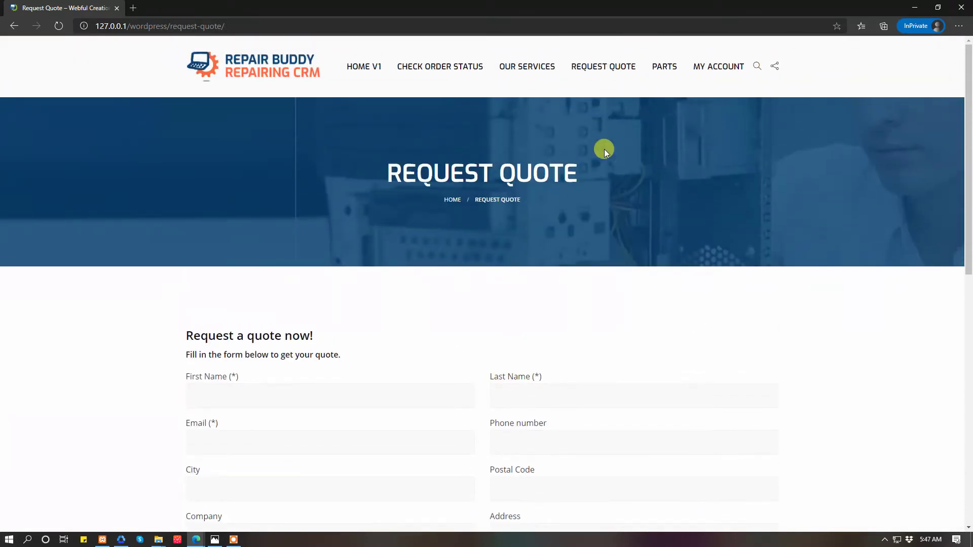
# - Log in on the My Account page with the customer's username and password
pyautogui.click(726, 78)
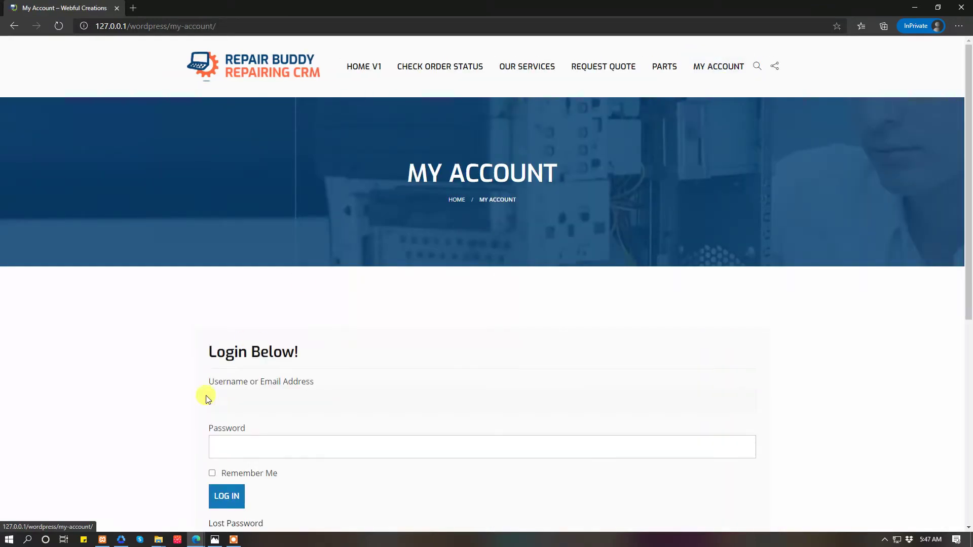
pyautogui.click(304, 390)
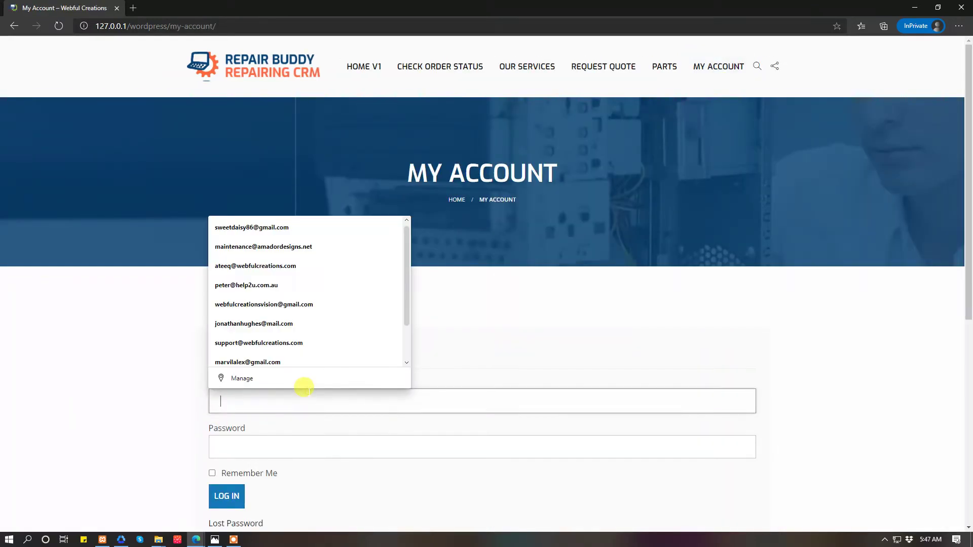
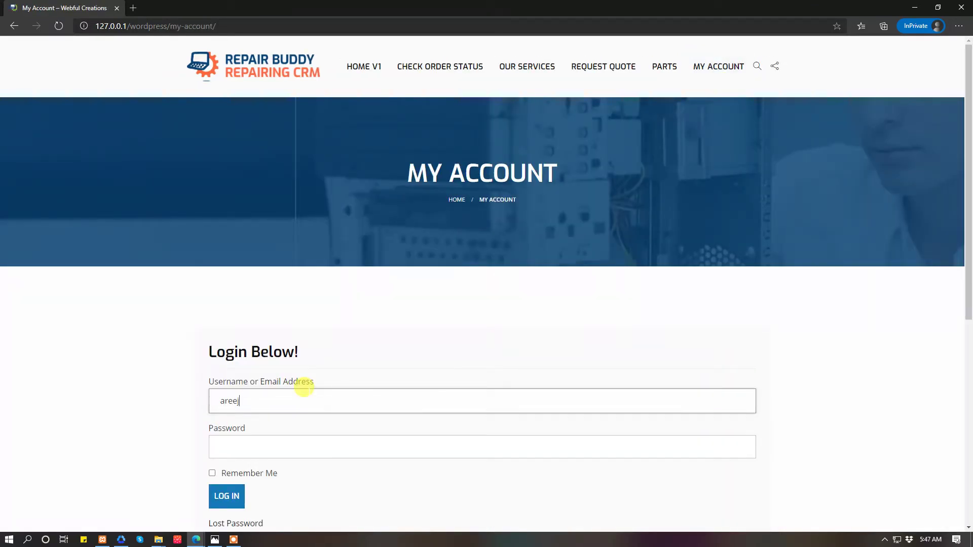
pyautogui.press('Tab')
pyautogui.write('1234')
pyautogui.press('Return')
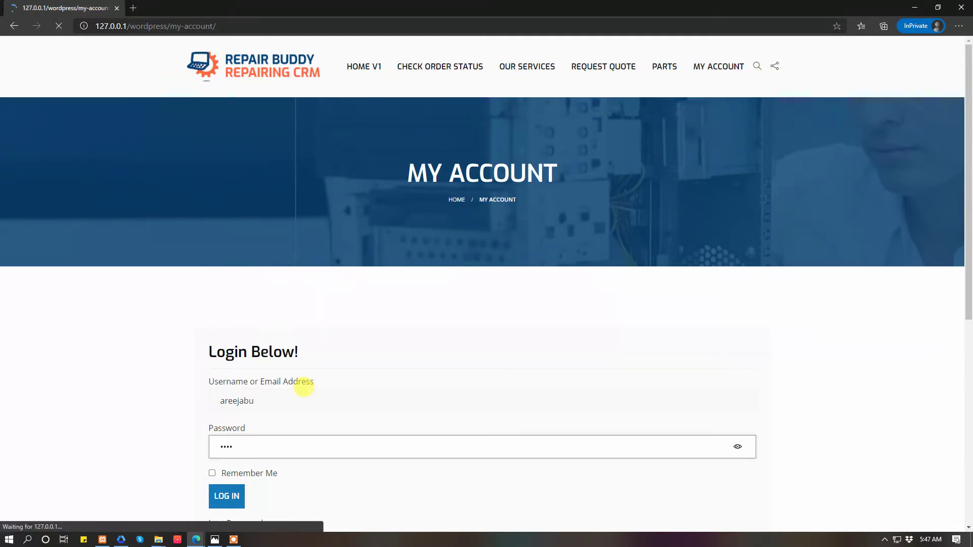
# - Visit the customer's quote request form and the Request Quote page, then return to the My Account dashboard
pyautogui.scroll(-2, 305, 388)
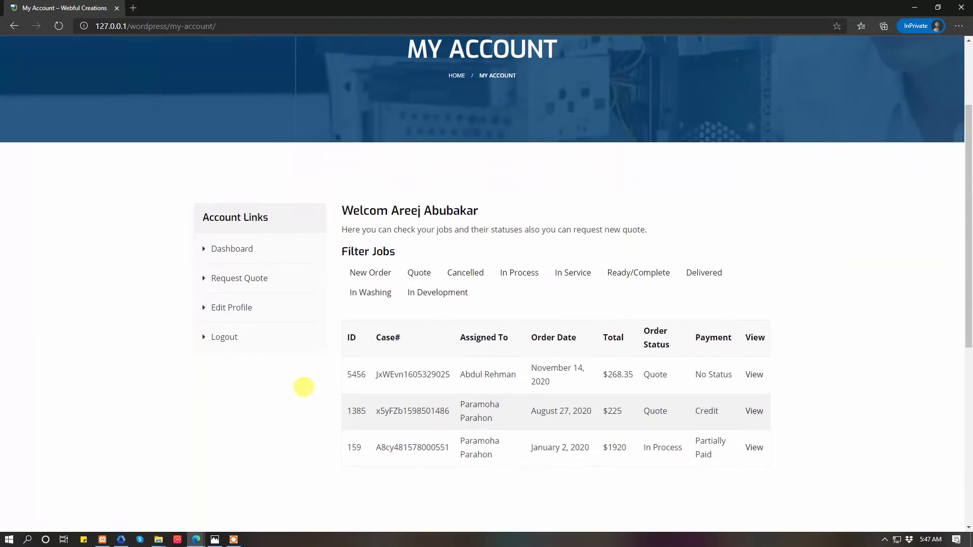
pyautogui.click(243, 283)
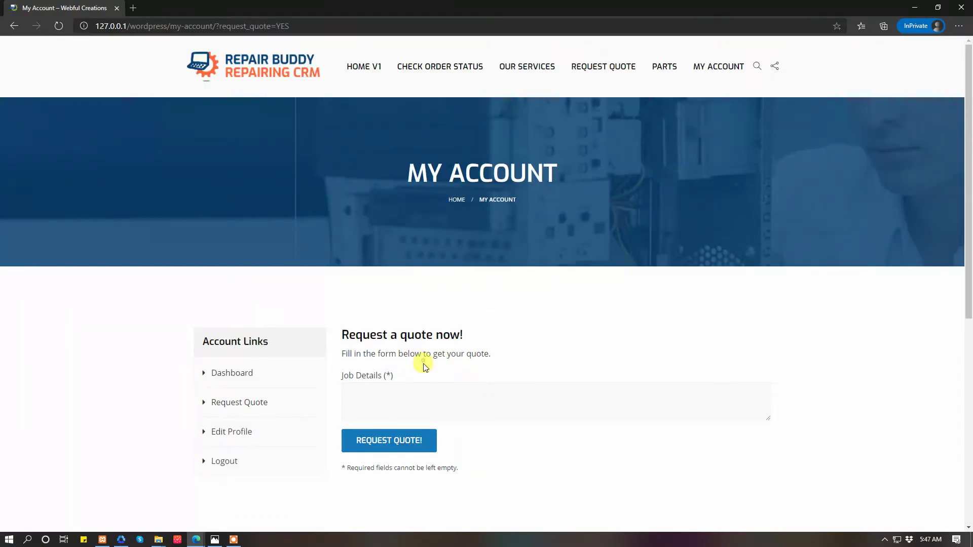
pyautogui.click(426, 387)
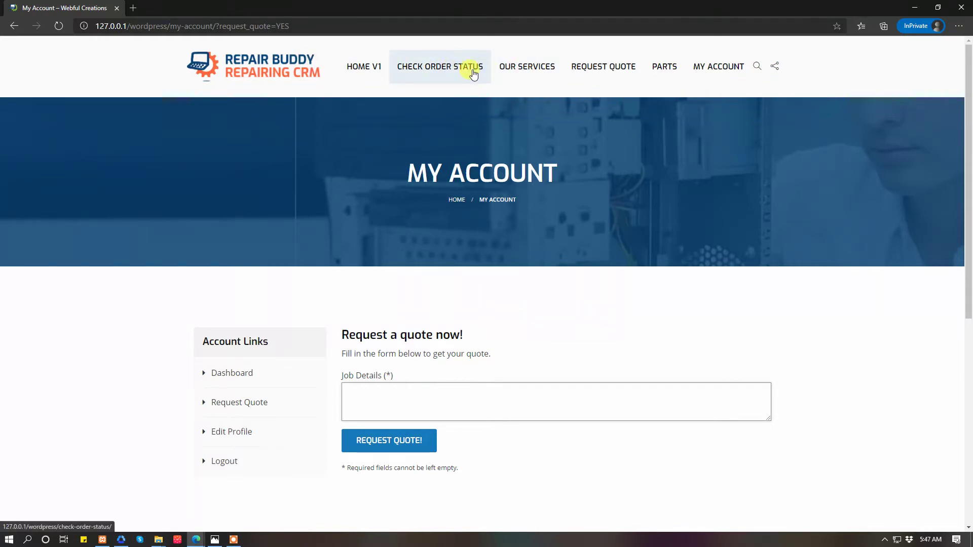
pyautogui.click(612, 73)
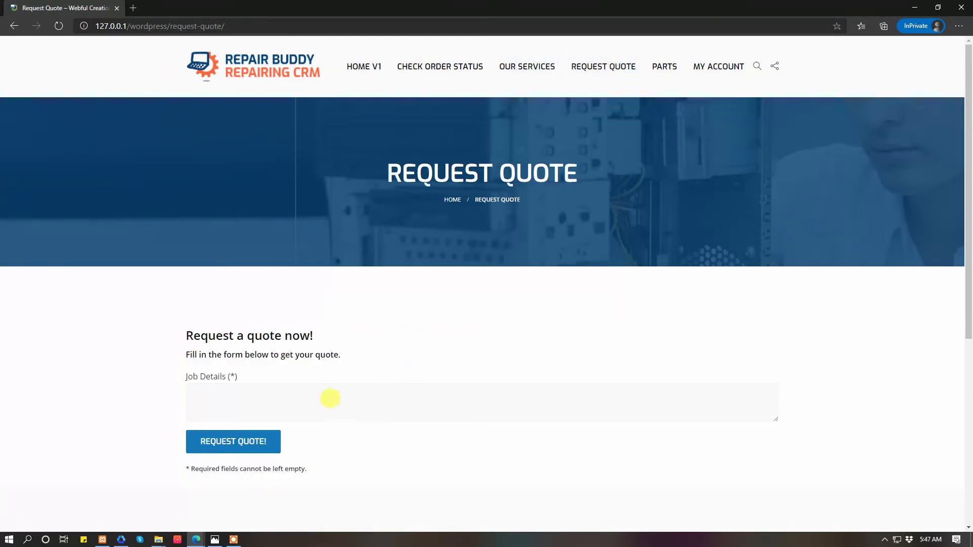
pyautogui.click(717, 69)
# - View the printable details of order 1385 and return to the dashboard job list
pyautogui.scroll(-5, 482, 203)
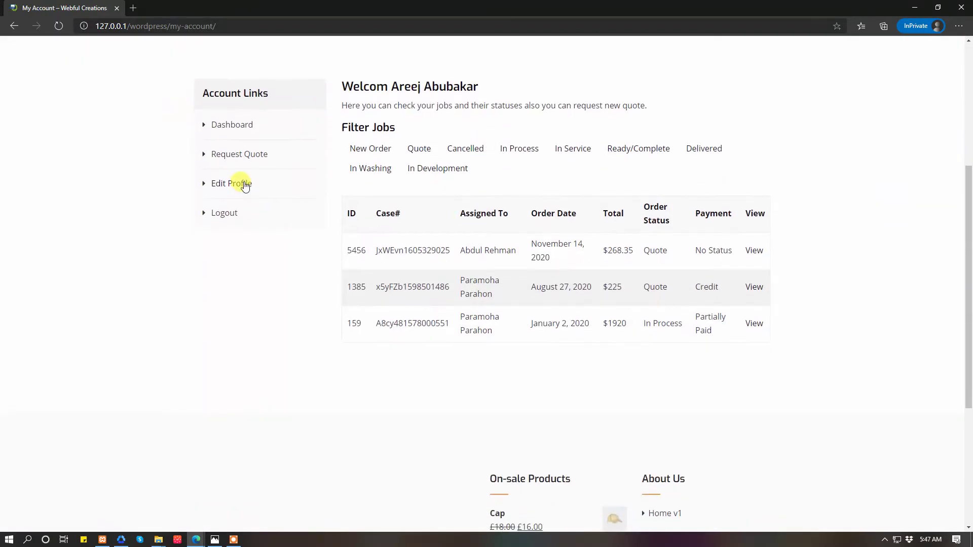
pyautogui.click(752, 288)
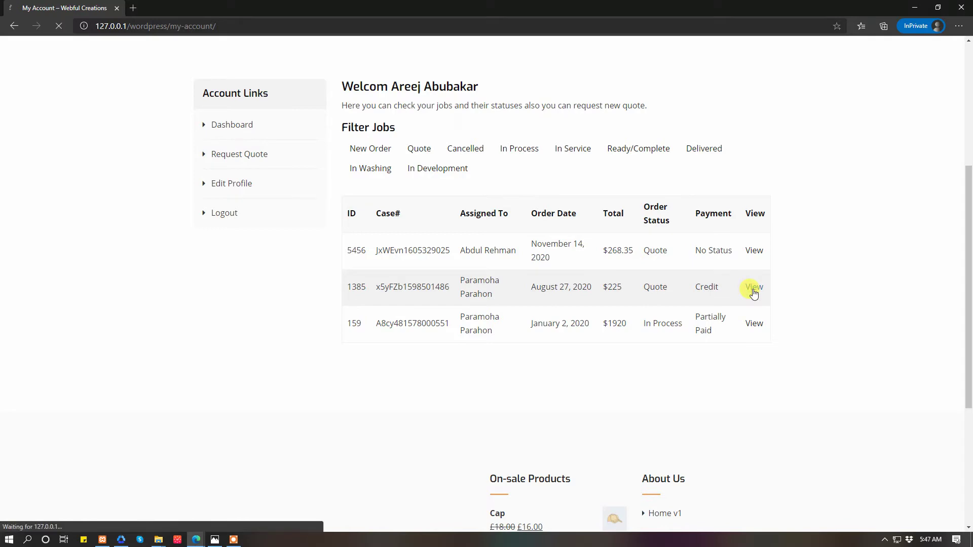
pyautogui.scroll(-5, 684, 303)
pyautogui.scroll(-5, 686, 303)
pyautogui.scroll(10, 686, 302)
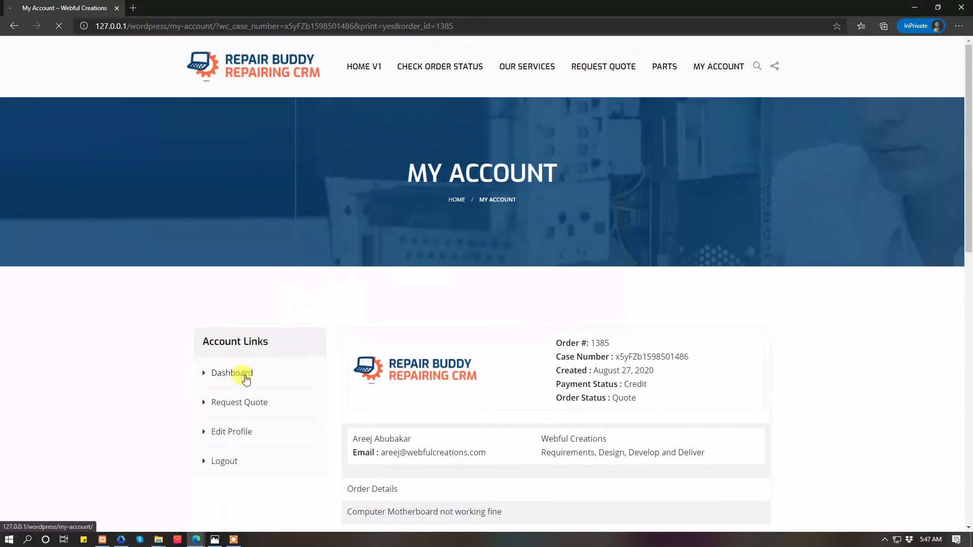
pyautogui.click(245, 374)
# - Review the dashboard job list and move the private browsing window aside
pyautogui.scroll(-1, 246, 379)
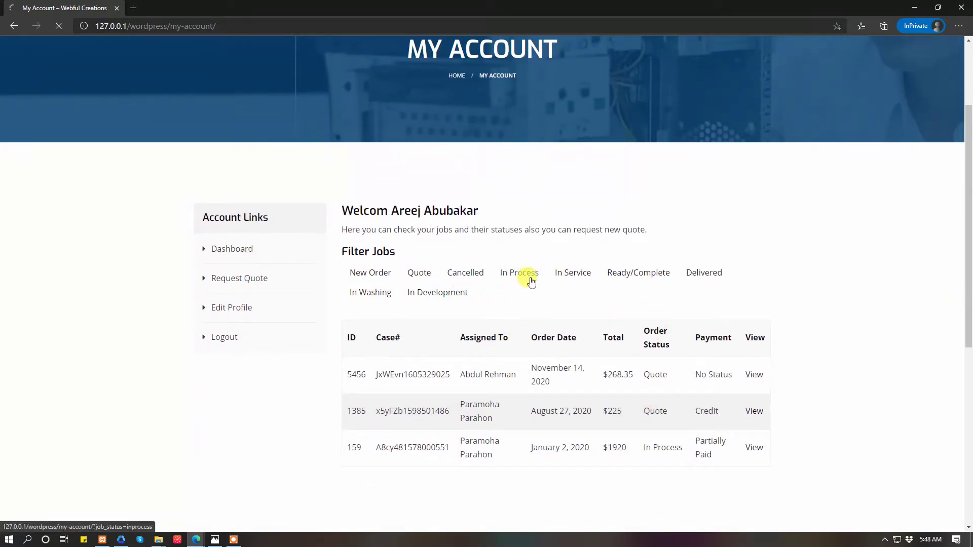
pyautogui.scroll(-7, 528, 279)
pyautogui.scroll(5, 528, 278)
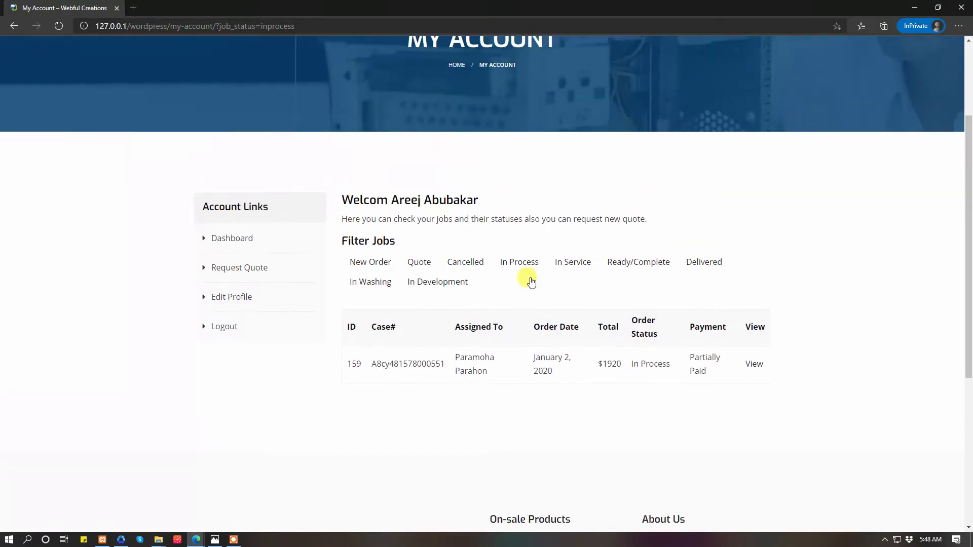
pyautogui.moveTo(167, 8); pyautogui.dragTo(279, 123)
# - Return to the admin Mobile Repair settings and inspect the pickup charge 44 and one-day laptop rent 15
pyautogui.click(134, 149)
pyautogui.click(218, 8)
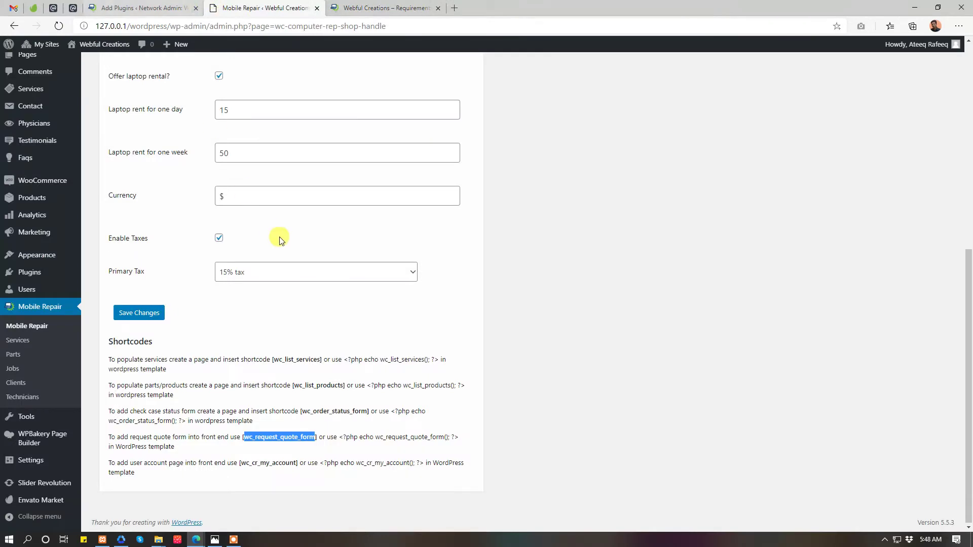
pyautogui.scroll(3, 278, 234)
pyautogui.scroll(3, 253, 424)
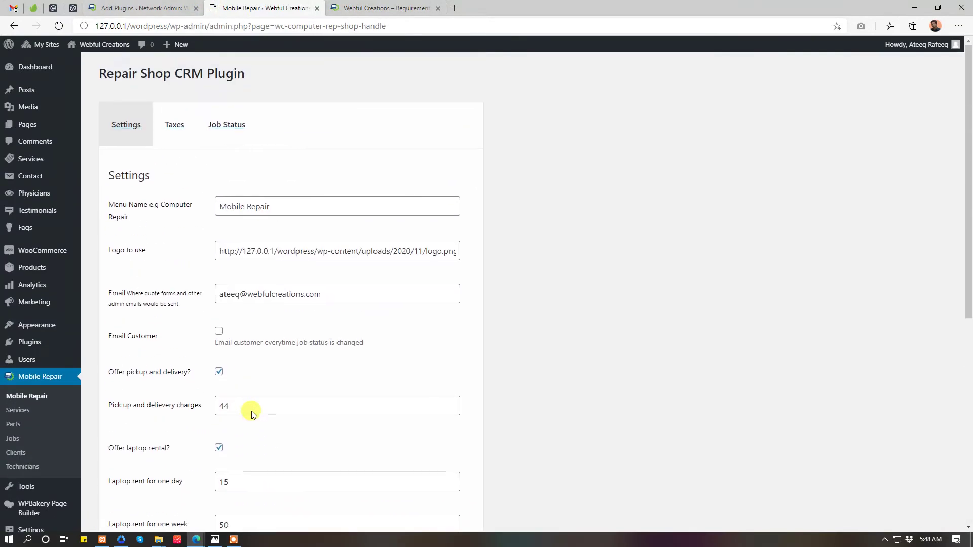
pyautogui.scroll(-5, 252, 413)
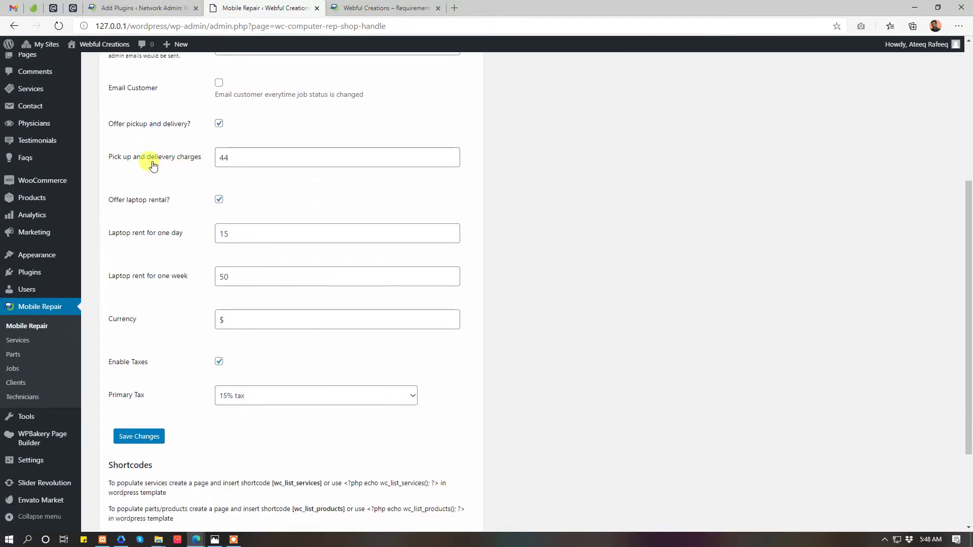
pyautogui.click(239, 158)
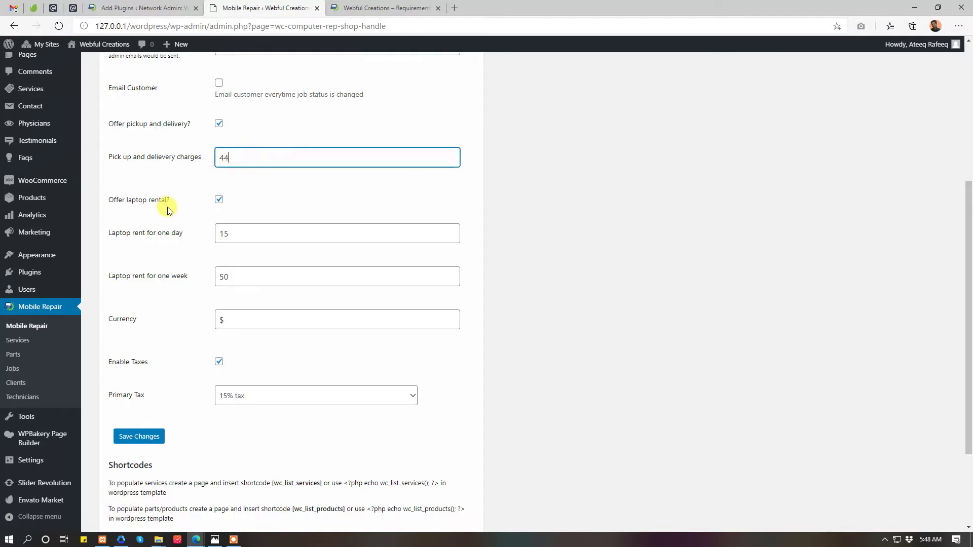
pyautogui.doubleClick(267, 231)
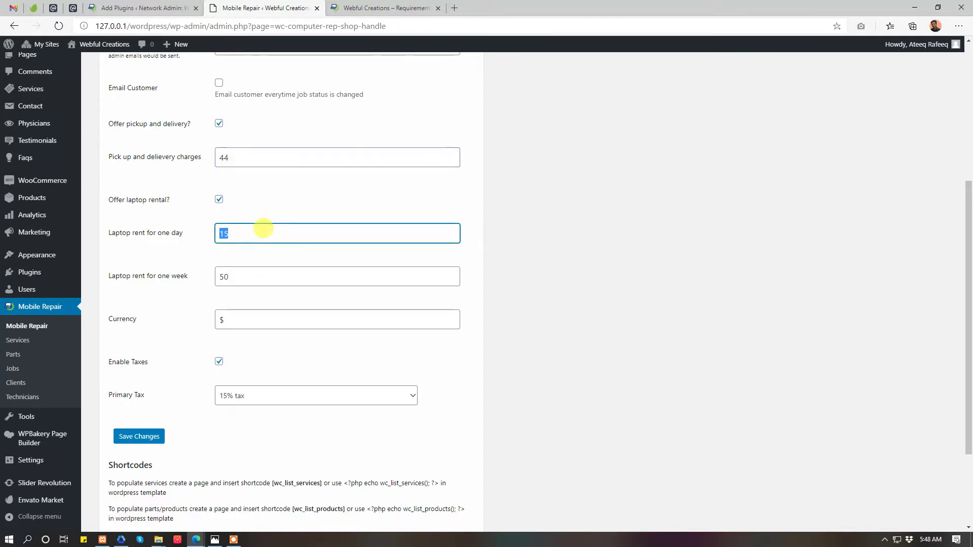
# - Check the Primary Tax options, leaving it at 15% tax
pyautogui.scroll(-3, 264, 231)
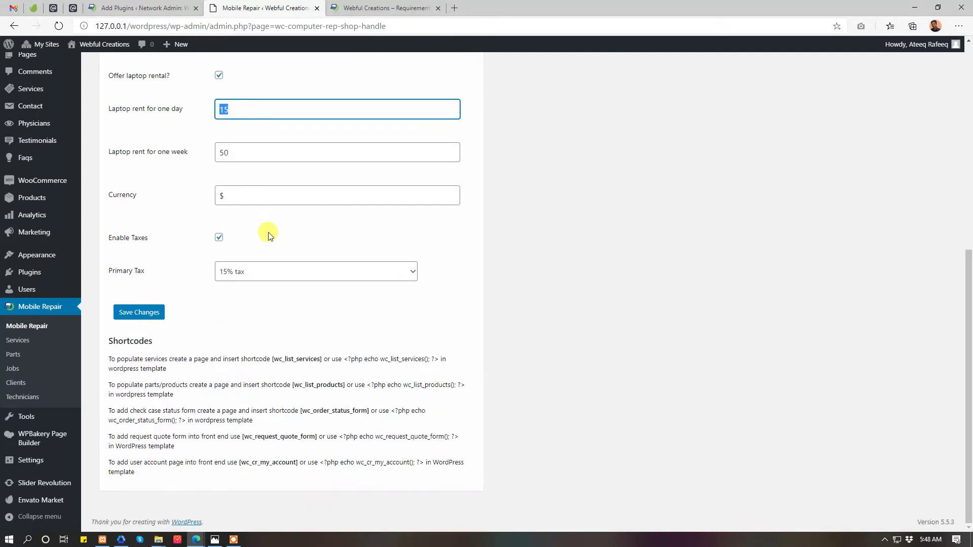
pyautogui.click(252, 272)
pyautogui.click(252, 272)
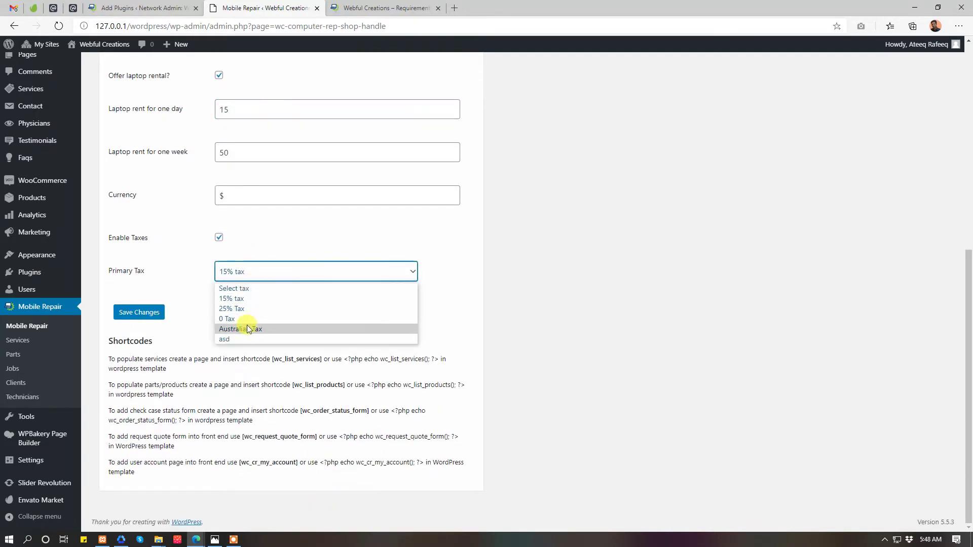
pyautogui.click(269, 235)
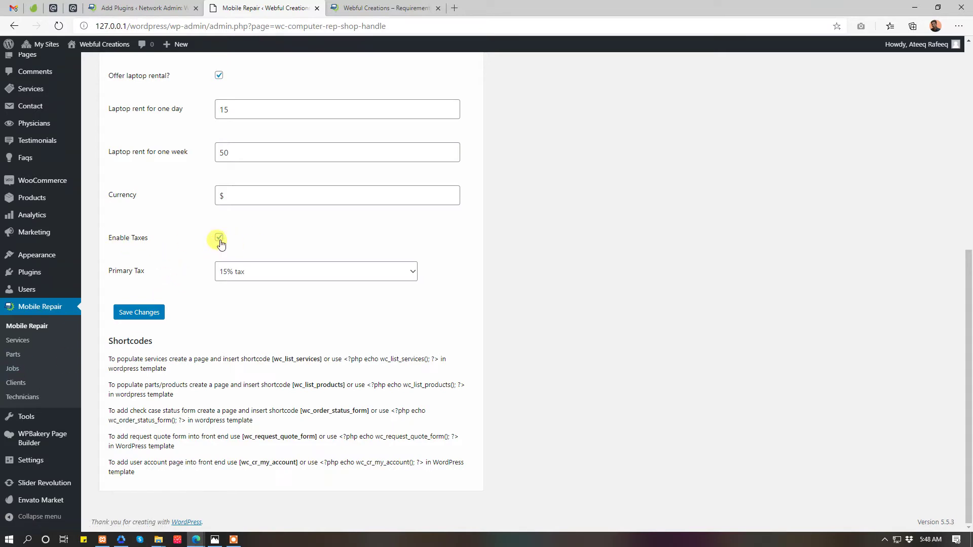
pyautogui.scroll(7, 391, 259)
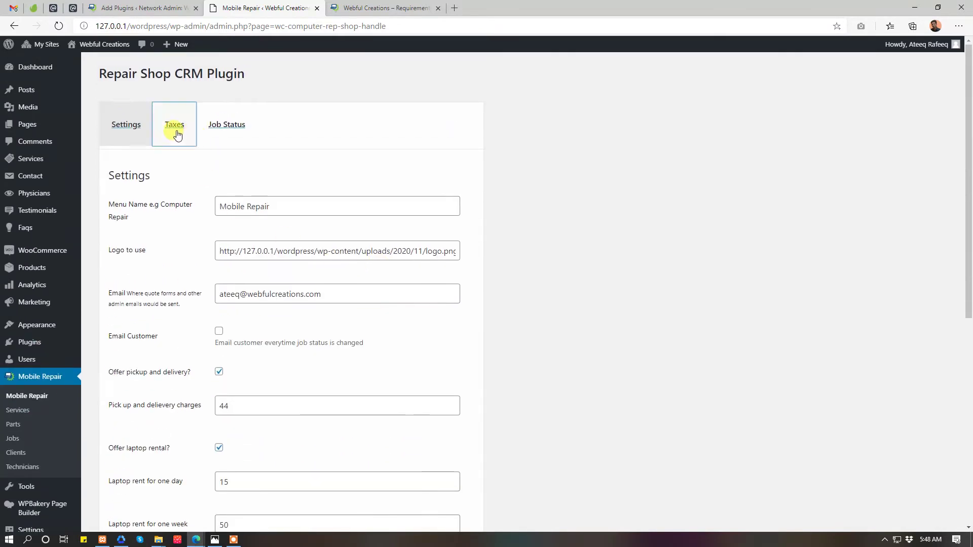
# - Open the Taxes table's new tax form, check its status choices, and close it without adding
pyautogui.click(174, 127)
pyautogui.click(134, 161)
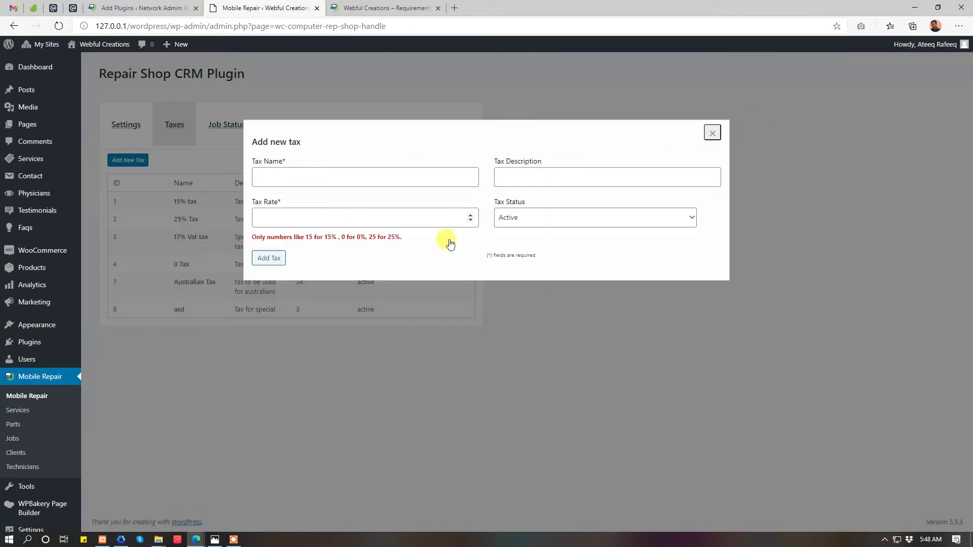
pyautogui.click(544, 214)
pyautogui.click(545, 214)
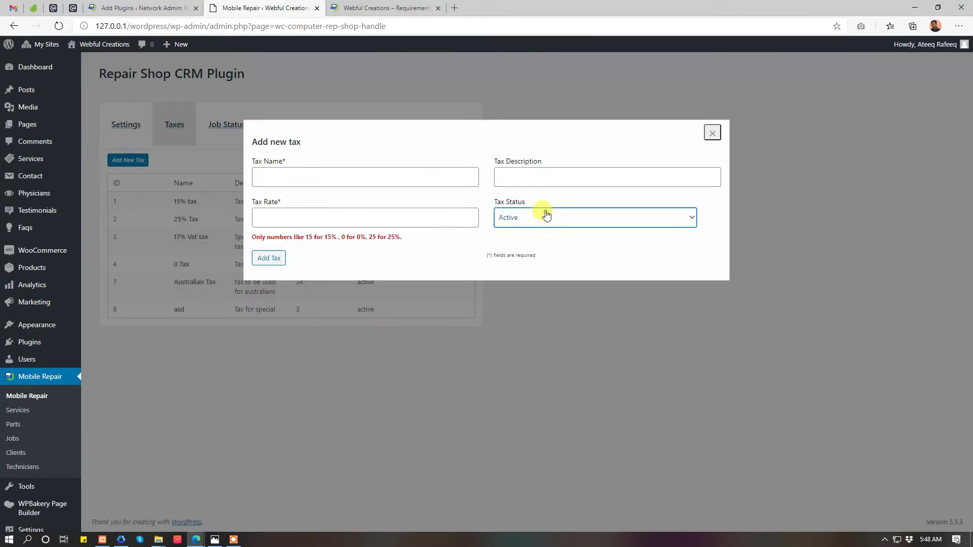
pyautogui.click(713, 133)
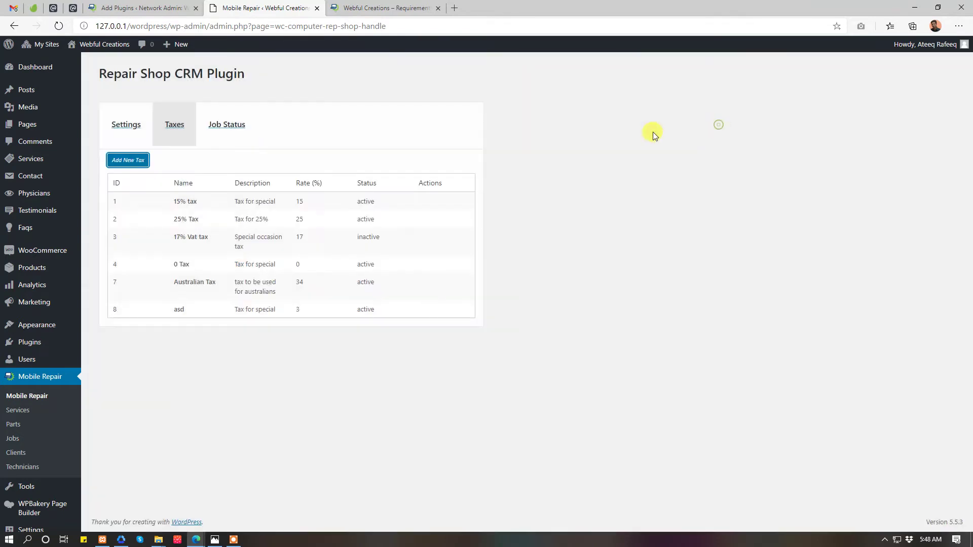
# - Review the ten job statuses, then open and close the add-status form without saving
pyautogui.click(246, 127)
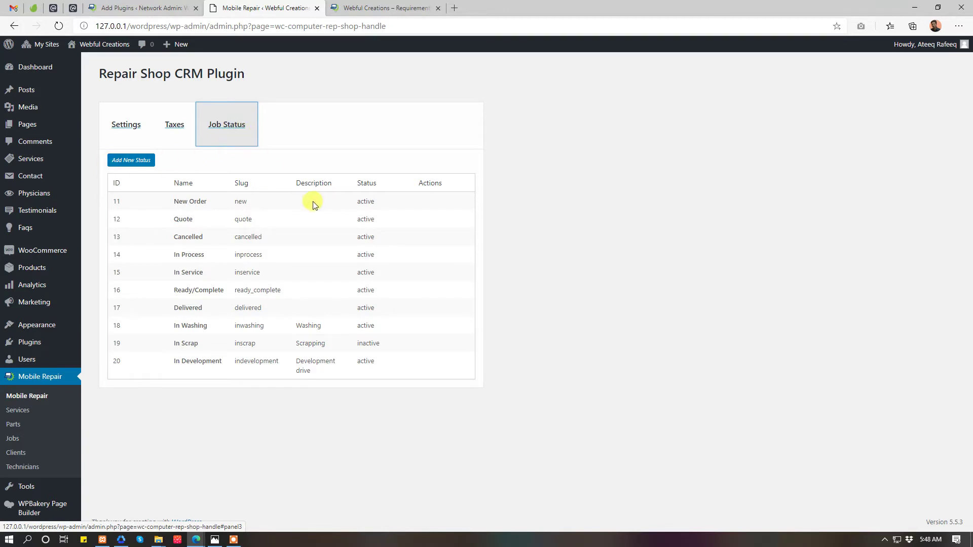
pyautogui.moveTo(174, 201); pyautogui.dragTo(205, 201)
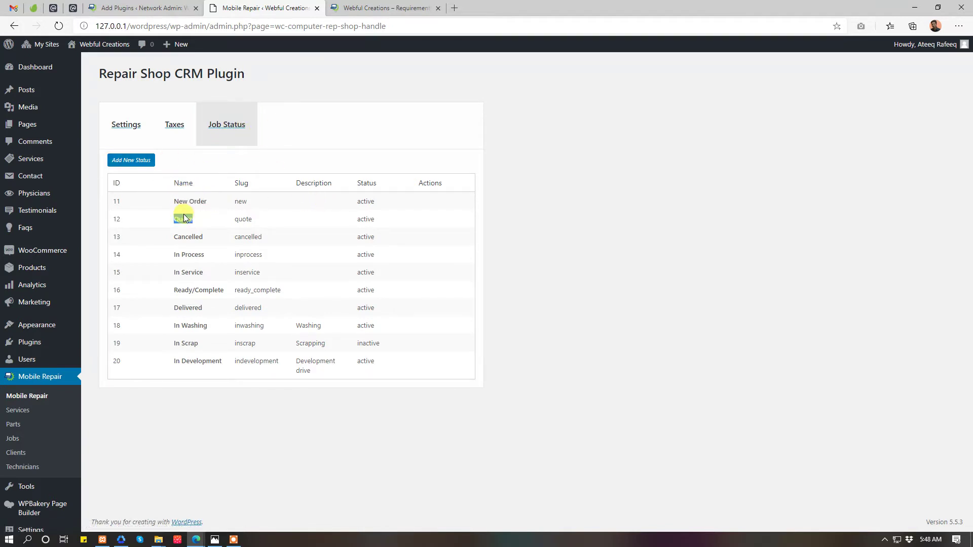
pyautogui.doubleClick(188, 237)
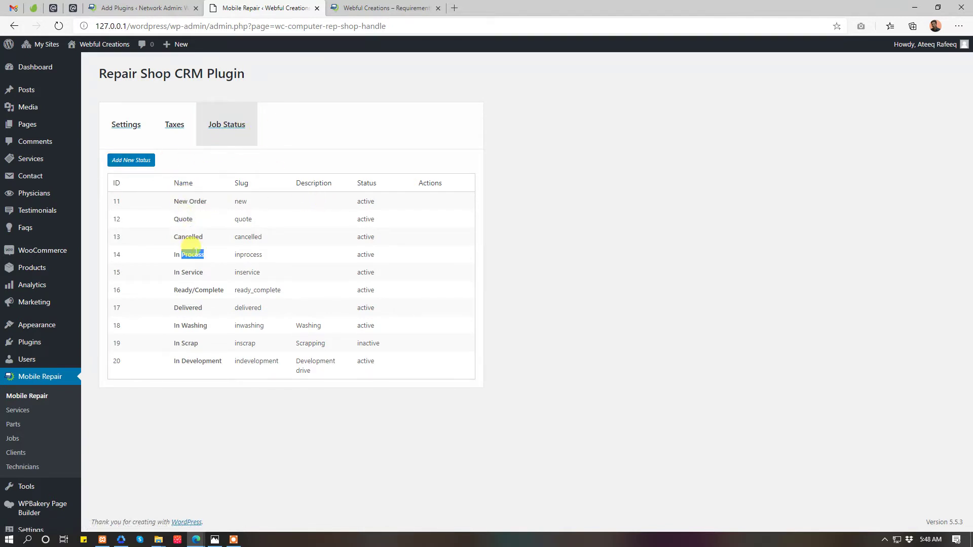
pyautogui.click(190, 282)
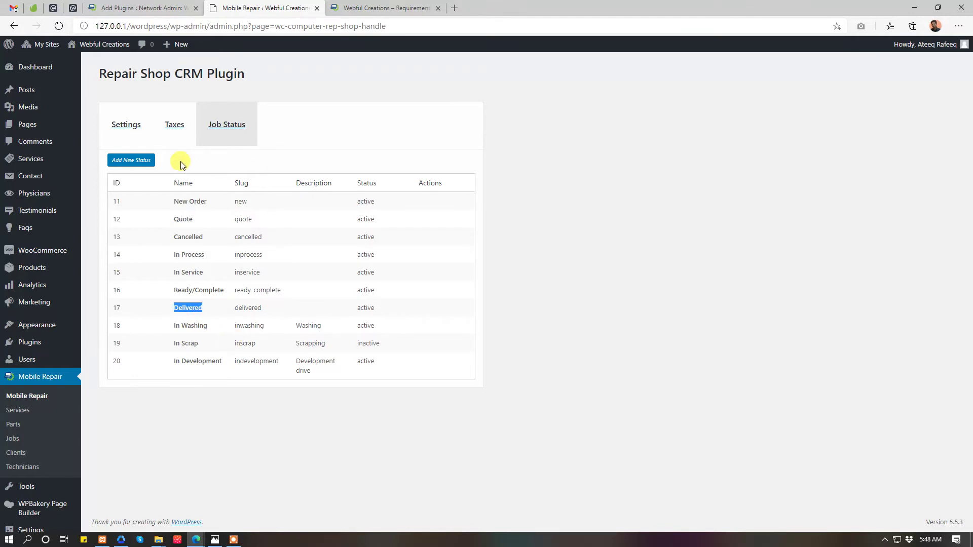
pyautogui.click(126, 161)
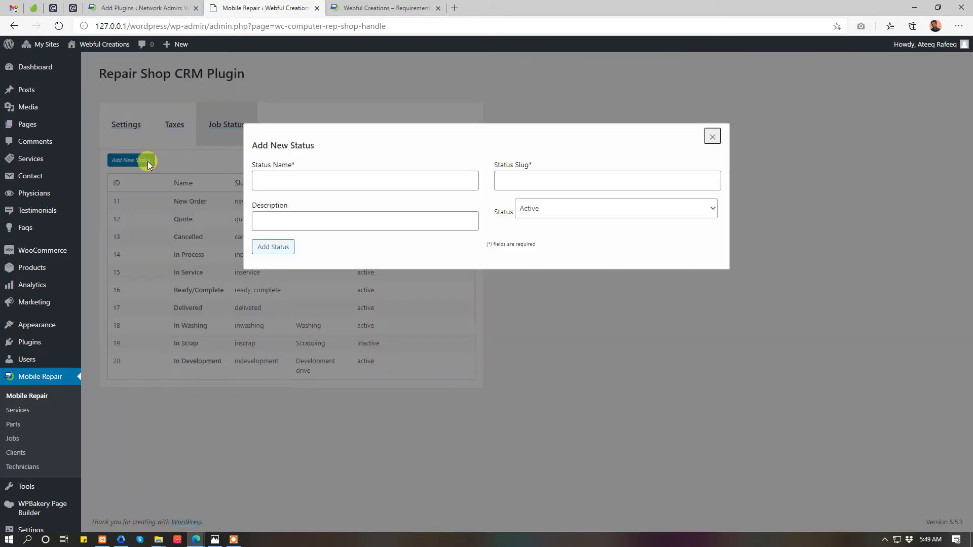
pyautogui.click(322, 179)
pyautogui.click(628, 213)
pyautogui.click(709, 137)
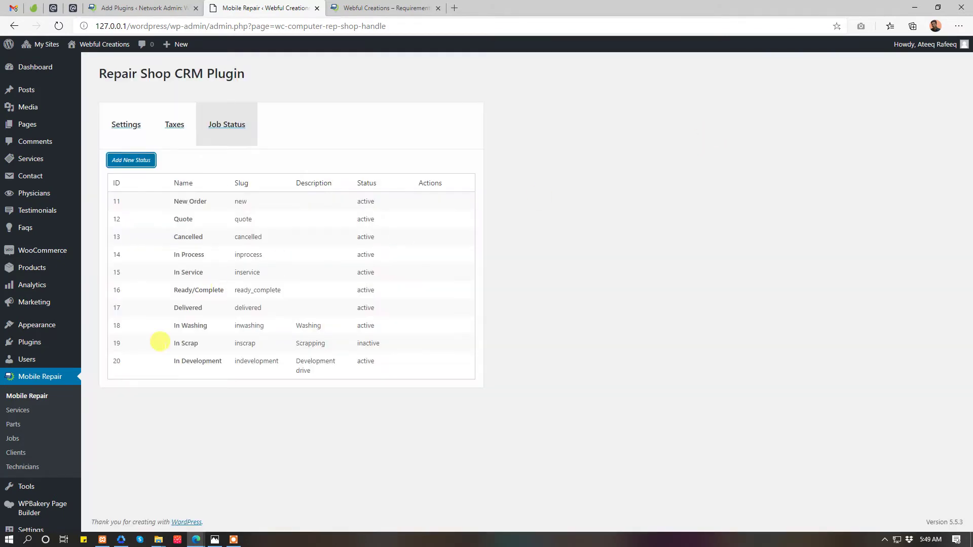
pyautogui.click(20, 412)
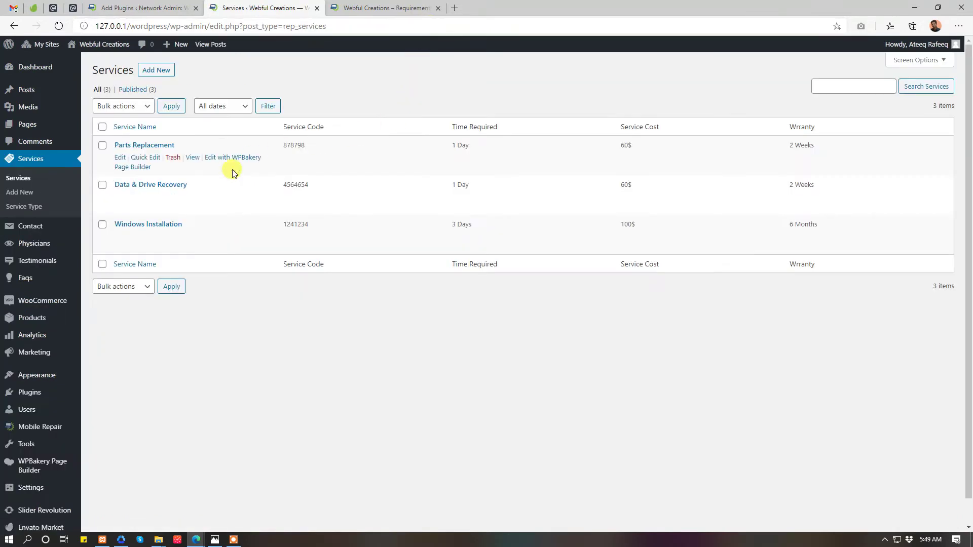
# - Open Parts Replacement for editing and confirm its tax stays at 25% Tax
pyautogui.click(119, 158)
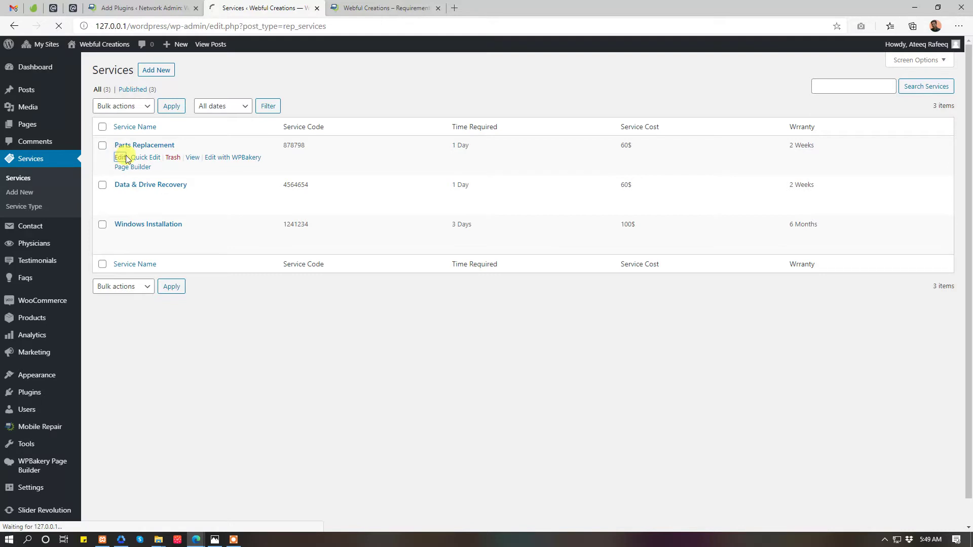
pyautogui.scroll(-3, 593, 148)
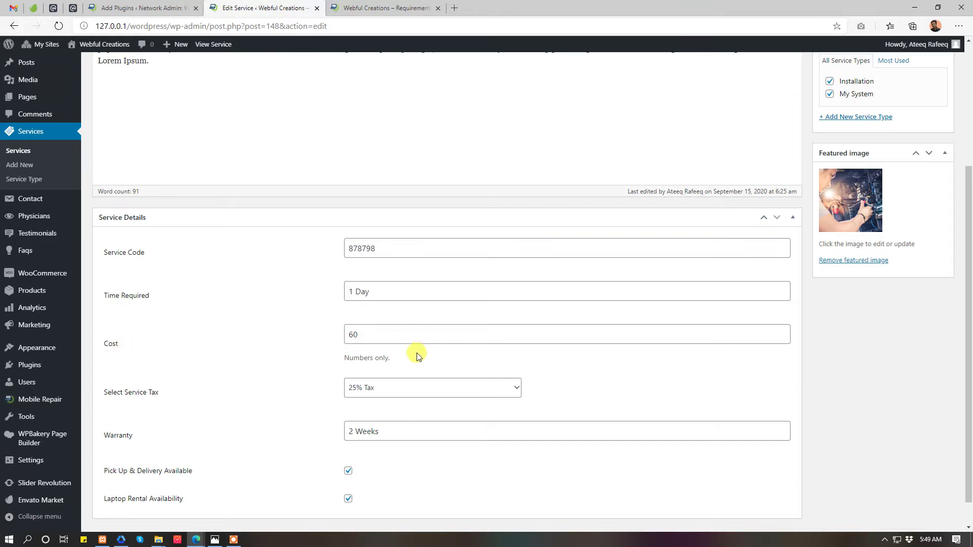
pyautogui.click(406, 394)
pyautogui.click(406, 393)
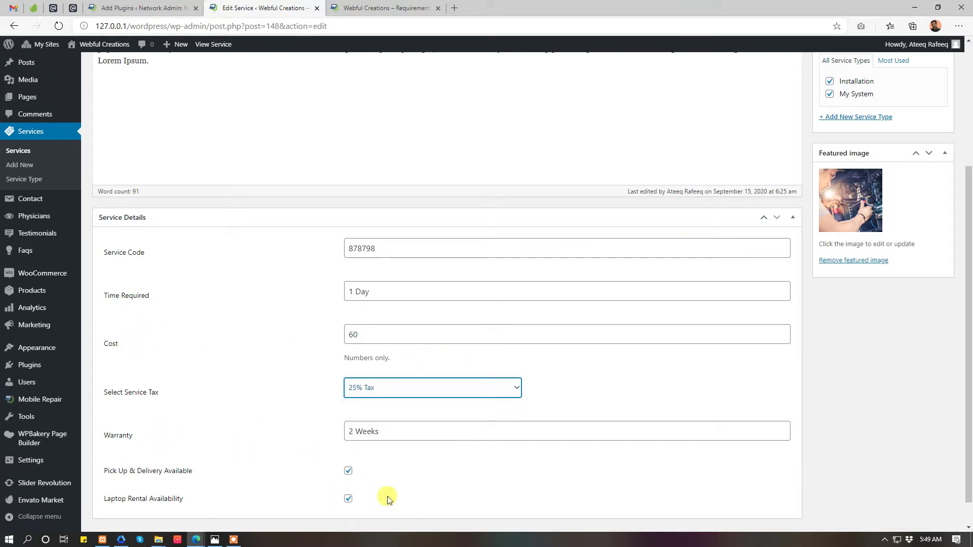
pyautogui.scroll(4, 404, 485)
# - View the Parts Replacement public page in a new tab and inspect its Service Details table
pyautogui.middleClick(259, 107)
pyautogui.click(487, 8)
pyautogui.scroll(-4, 400, 207)
pyautogui.scroll(-10, 400, 208)
pyautogui.scroll(5, 170, 191)
pyautogui.moveTo(212, 86); pyautogui.dragTo(451, 277)
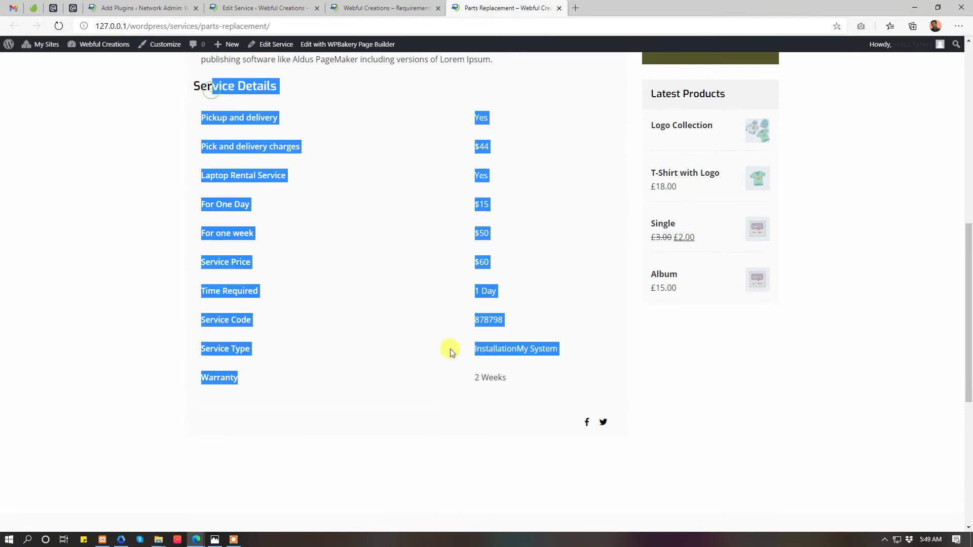
# - Open the site's Our Services page, then return to the Parts Replacement edit tab
pyautogui.click(406, 5)
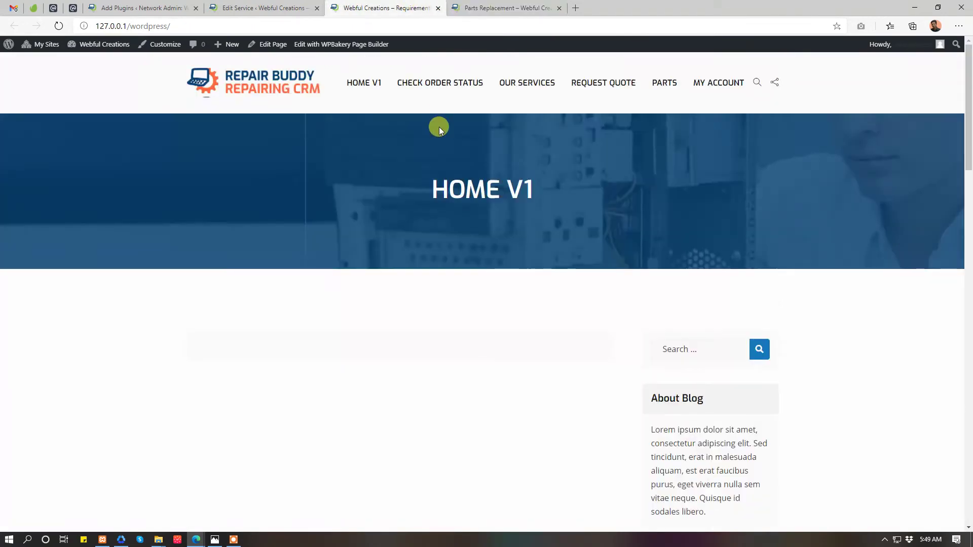
pyautogui.click(499, 84)
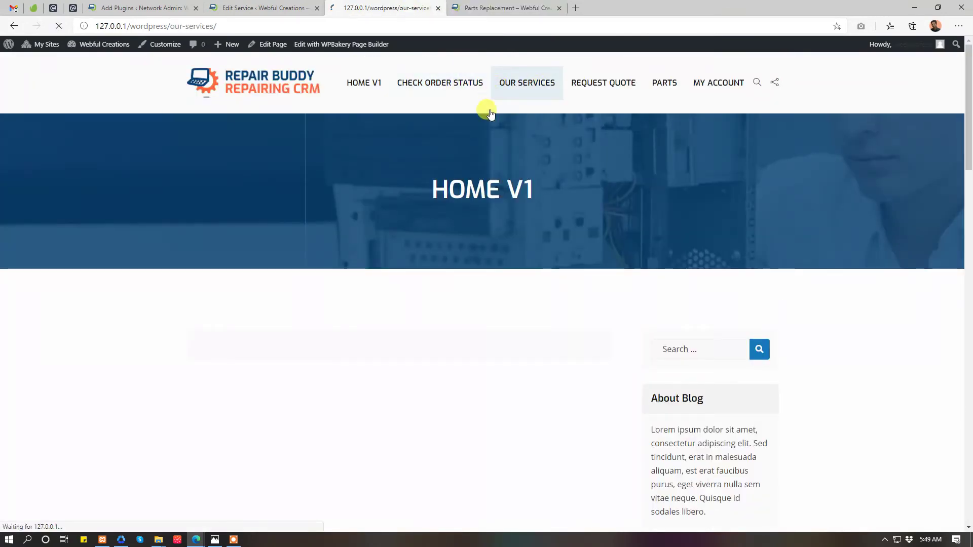
pyautogui.scroll(-6, 357, 208)
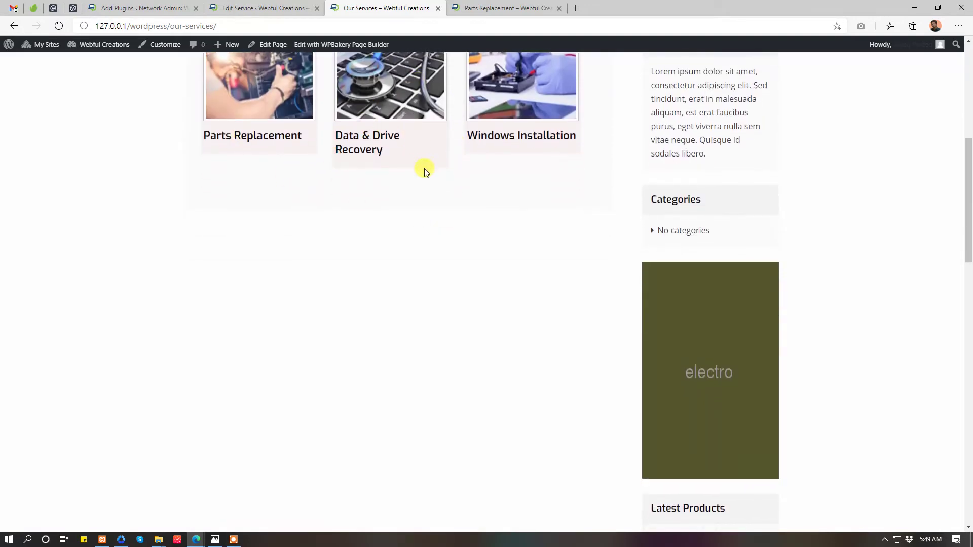
pyautogui.scroll(5, 424, 172)
pyautogui.click(281, 7)
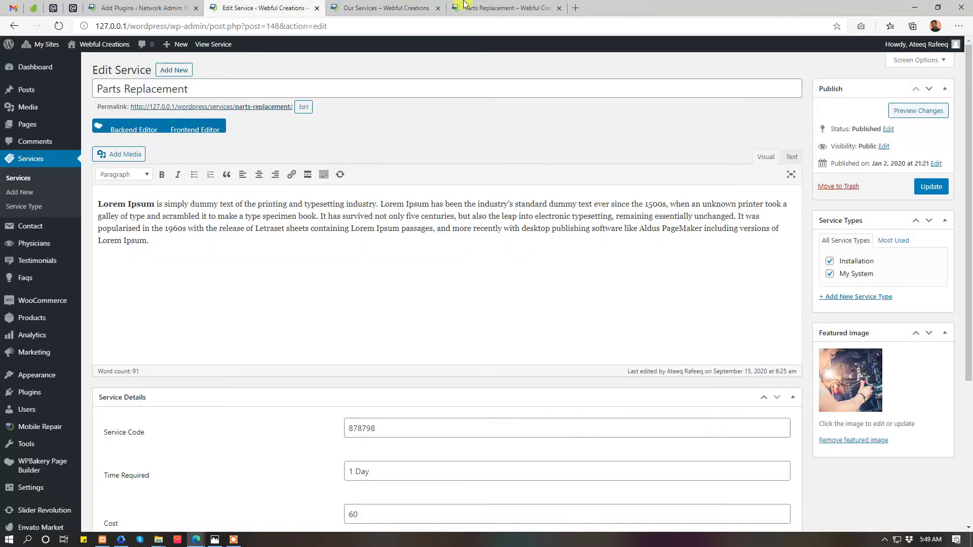
pyautogui.click(144, 7)
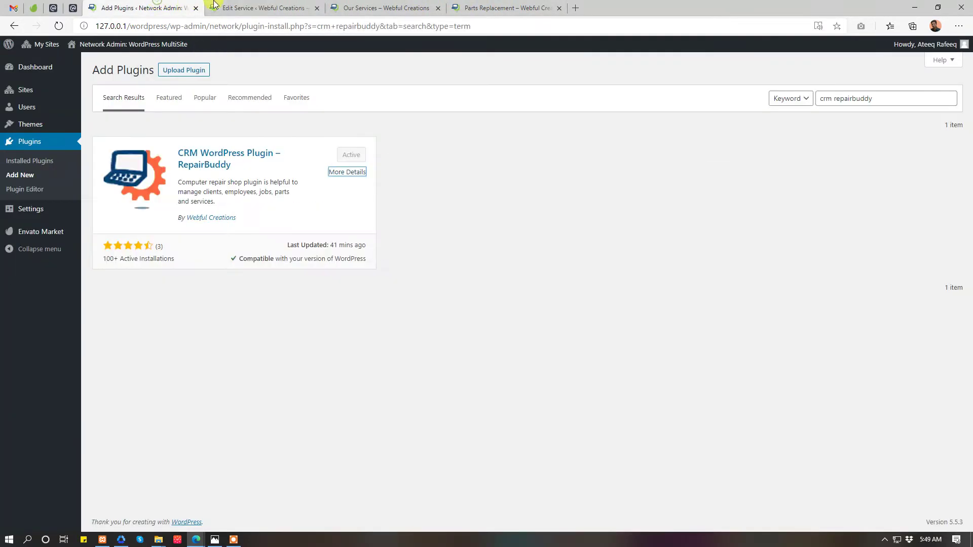
# - From the Parts list, review LED Rack Joint's public Product Details page, then close it
pyautogui.click(238, 8)
pyautogui.scroll(-3, 126, 274)
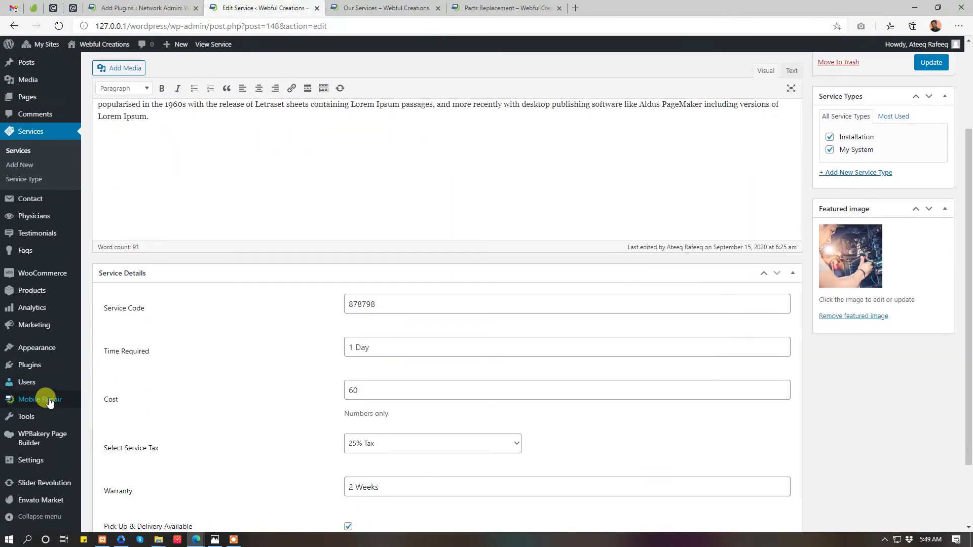
pyautogui.moveTo(43, 398)
pyautogui.click(96, 430)
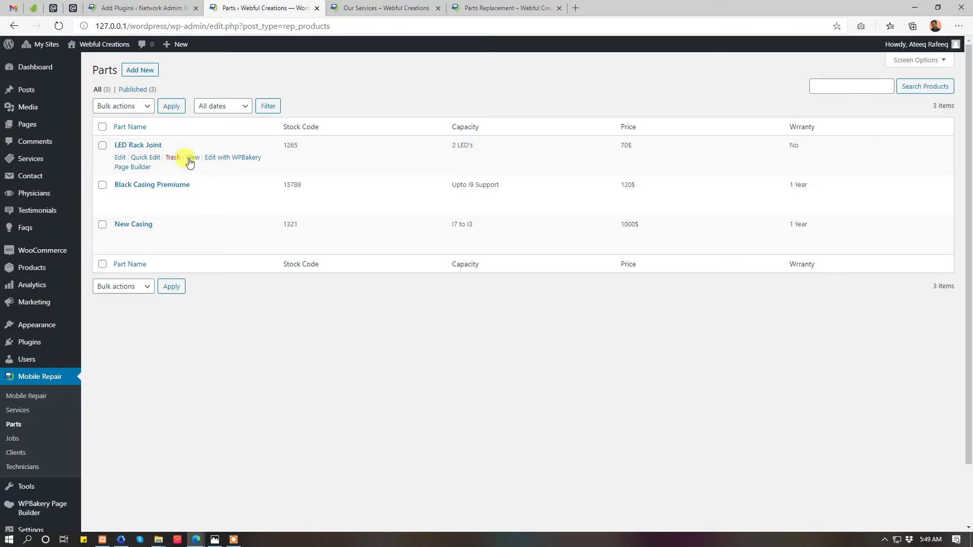
pyautogui.click(190, 159)
pyautogui.scroll(-10, 470, 269)
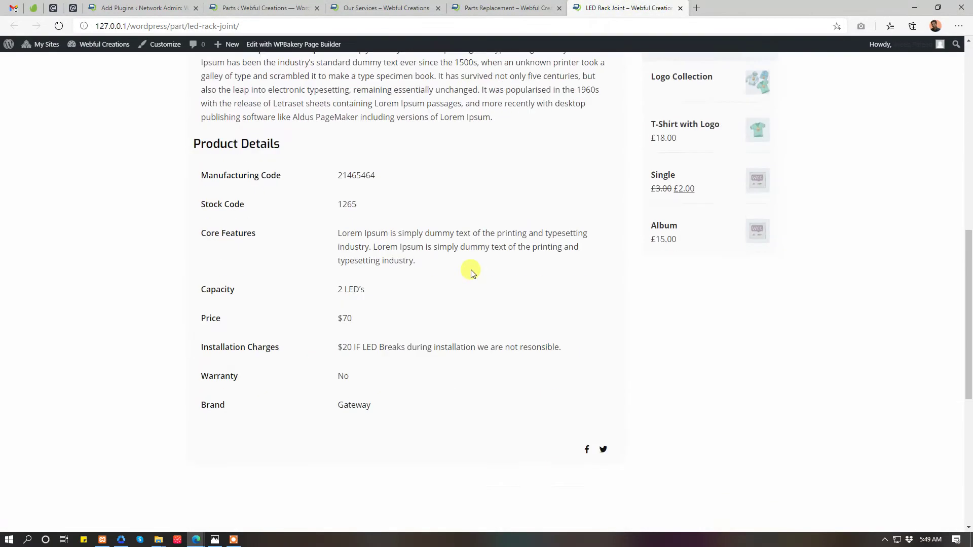
pyautogui.moveTo(245, 102); pyautogui.dragTo(274, 155)
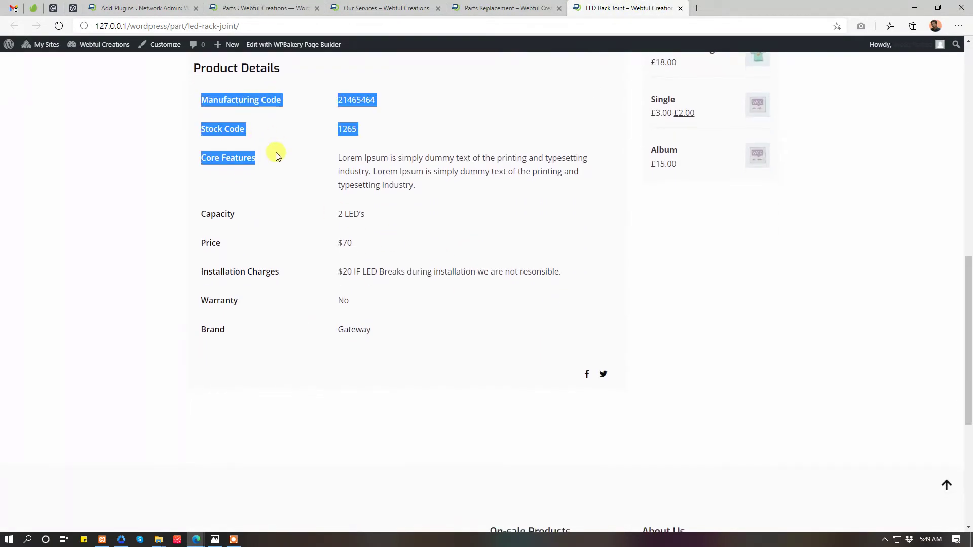
pyautogui.click(395, 167)
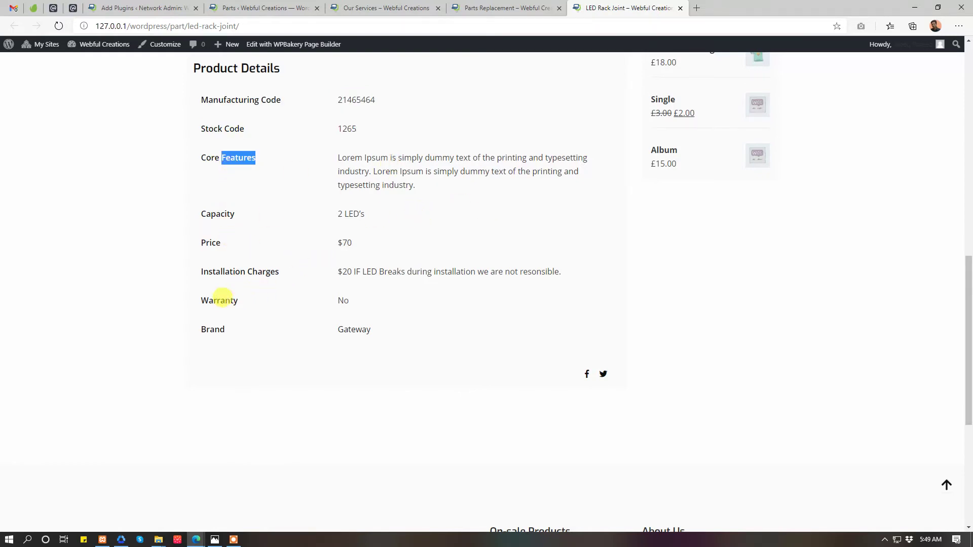
pyautogui.doubleClick(221, 300)
pyautogui.middleClick(577, 7)
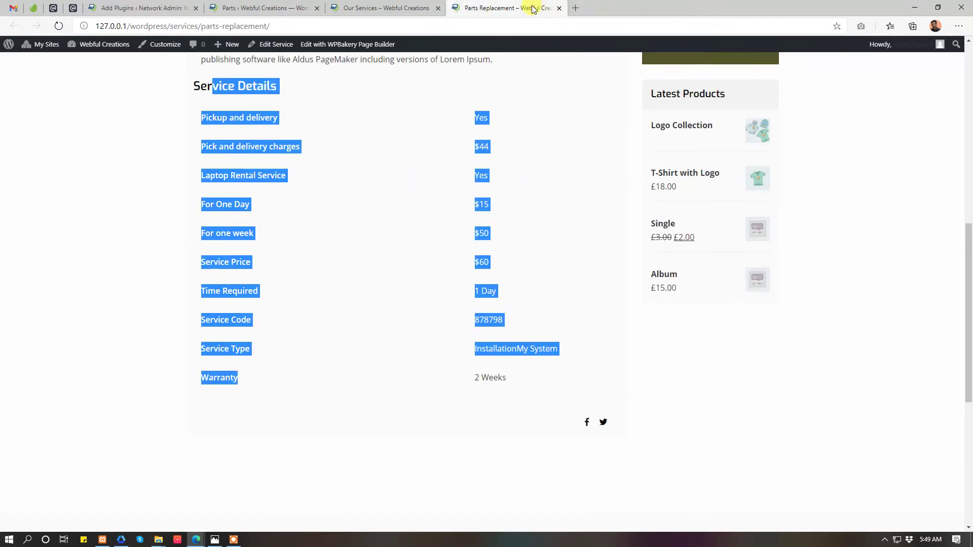
pyautogui.click(390, 7)
# - Open Black Casing Premiume's editor in a new tab and close the Our Services page
pyautogui.click(314, 6)
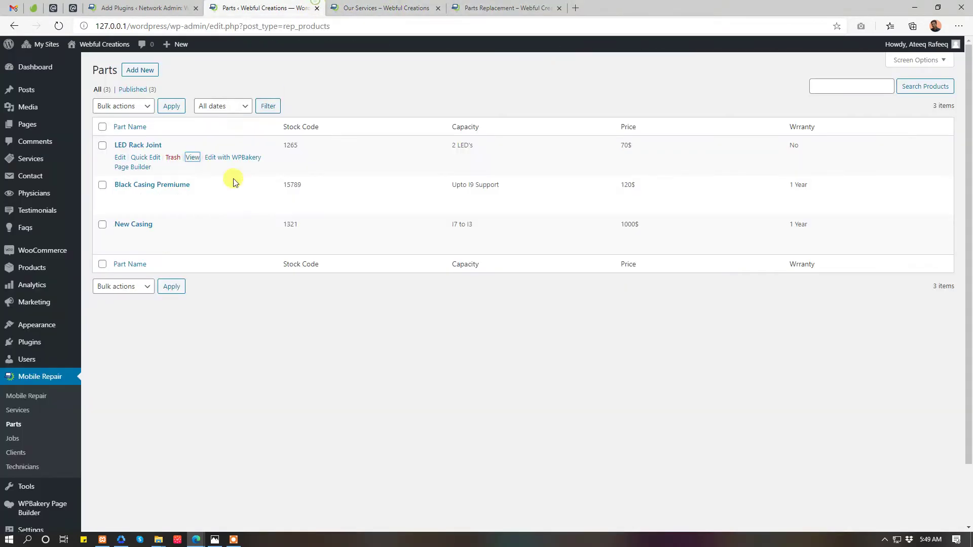
pyautogui.middleClick(120, 197)
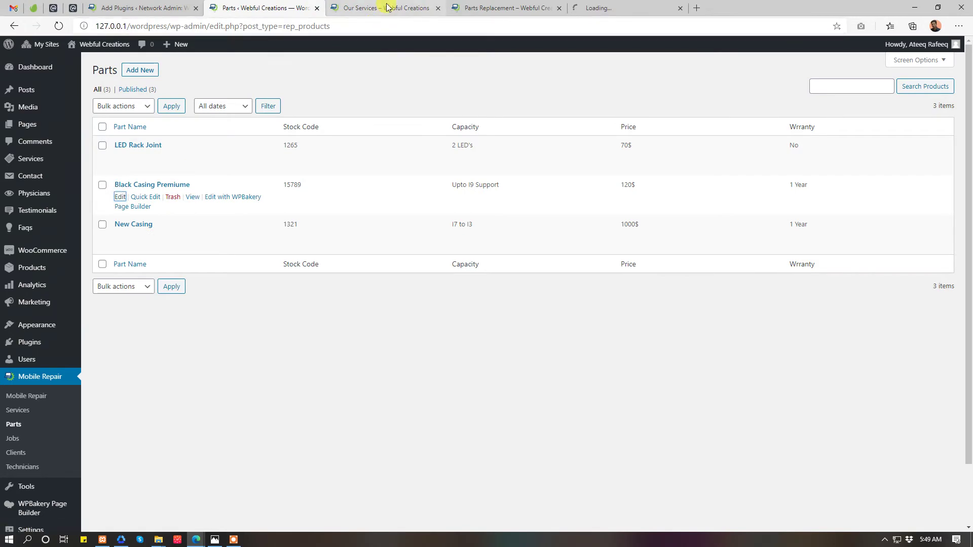
pyautogui.middleClick(385, 7)
pyautogui.middleClick(385, 8)
pyautogui.click(387, 7)
# - Check Black Casing Premiume's 25% Tax and installation message, then go to Clients
pyautogui.scroll(-7, 373, 168)
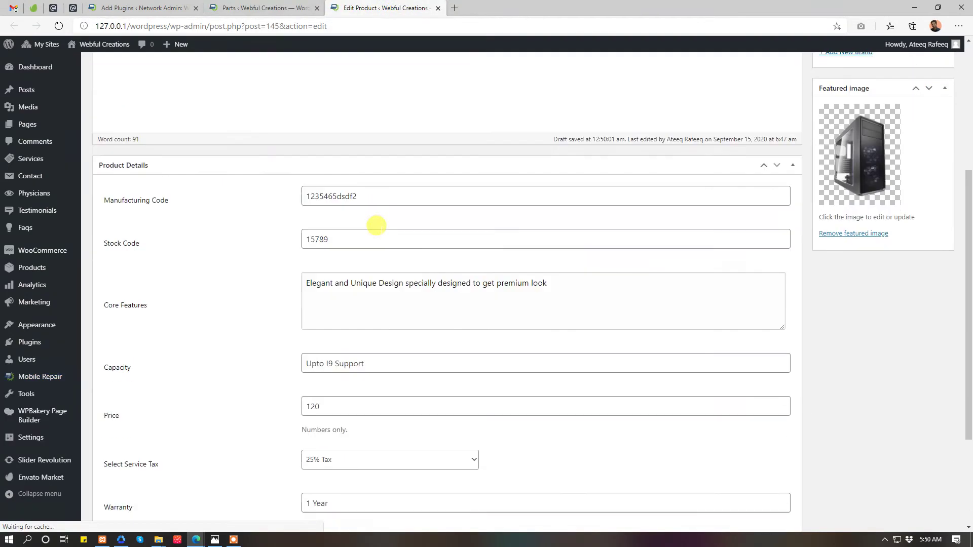
pyautogui.click(404, 309)
pyautogui.click(407, 311)
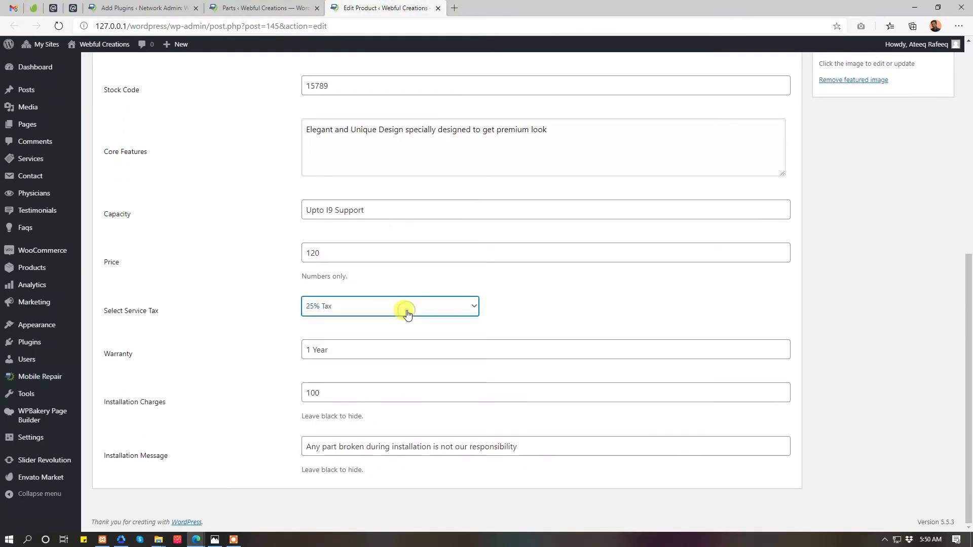
pyautogui.click(355, 446)
pyautogui.scroll(7, 357, 380)
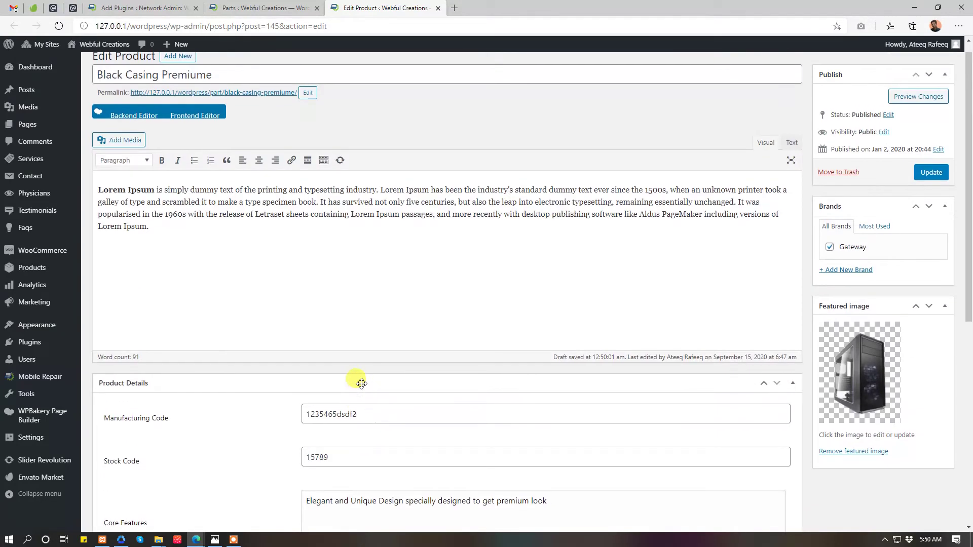
pyautogui.click(264, 8)
pyautogui.scroll(-2, 114, 370)
pyautogui.click(15, 387)
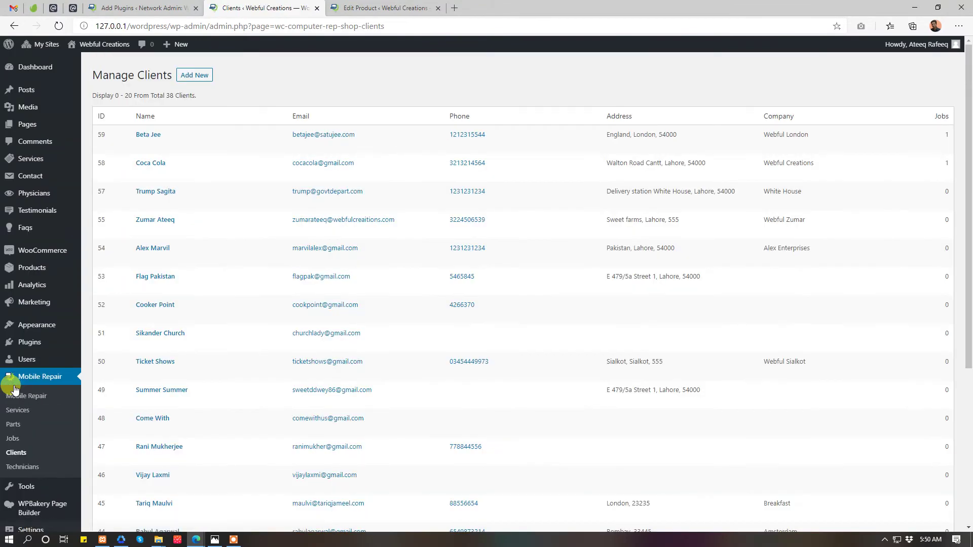
# - Open the jobs list in a new tab and close the Black Casing Premiume editor
pyautogui.scroll(-5, 330, 231)
pyautogui.scroll(5, 330, 233)
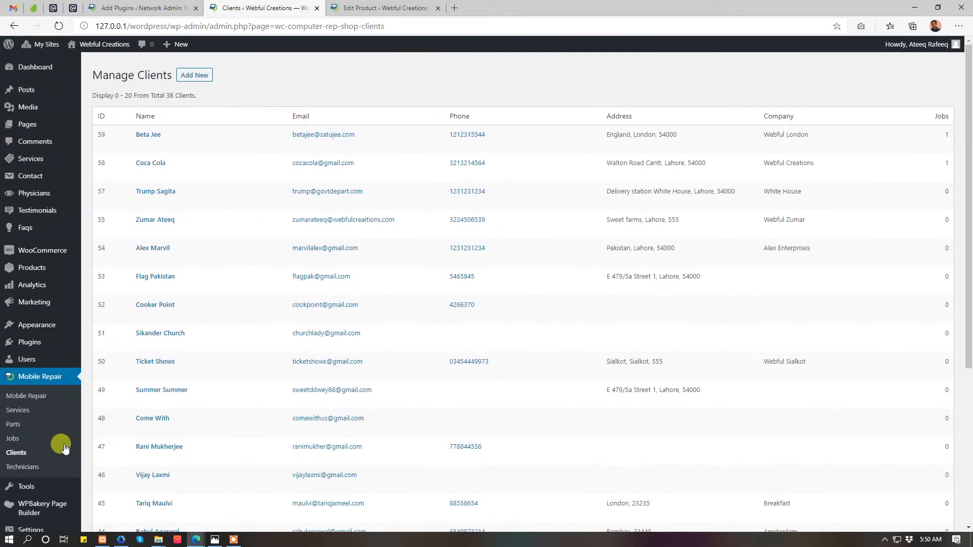
pyautogui.middleClick(14, 436)
pyautogui.click(479, 7)
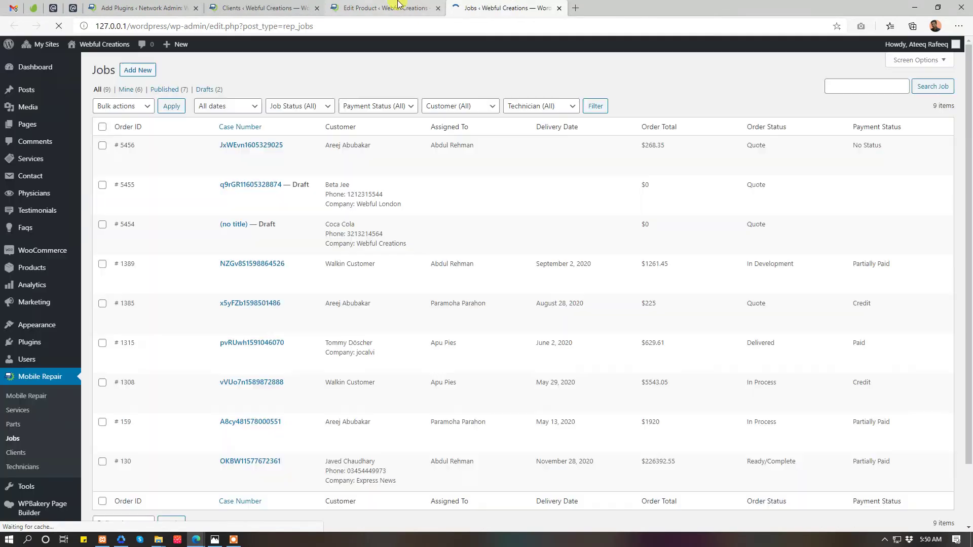
pyautogui.click(438, 8)
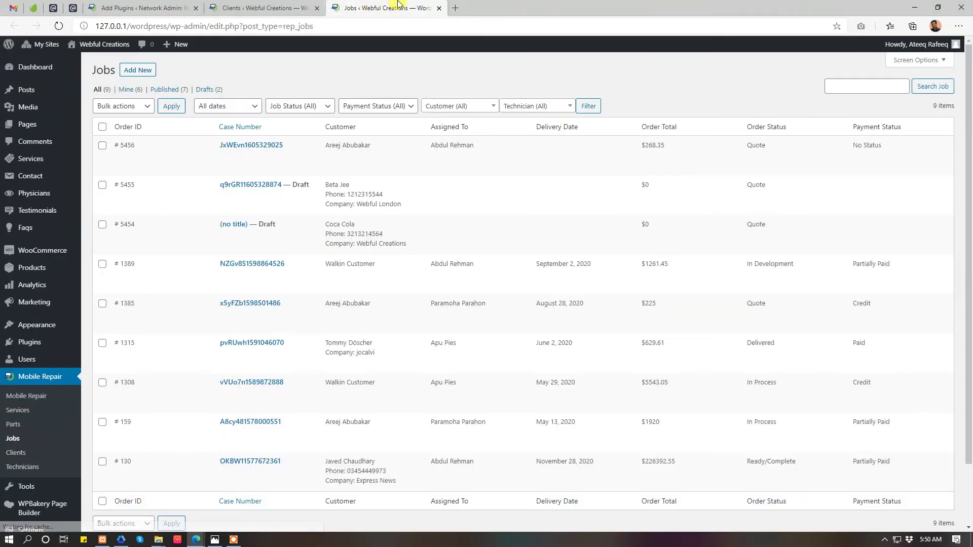
pyautogui.click(239, 8)
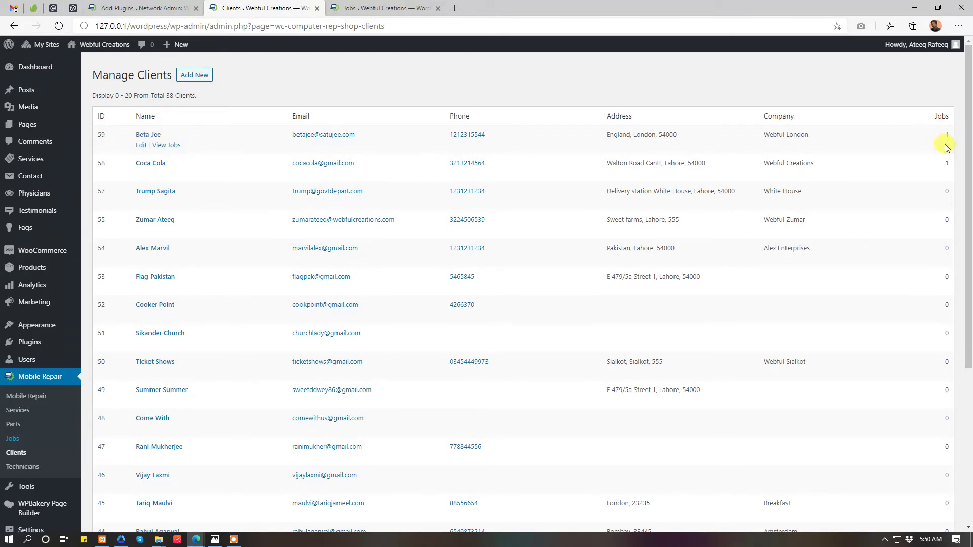
# - List only the top client's jobs, then show all jobs again
pyautogui.click(171, 148)
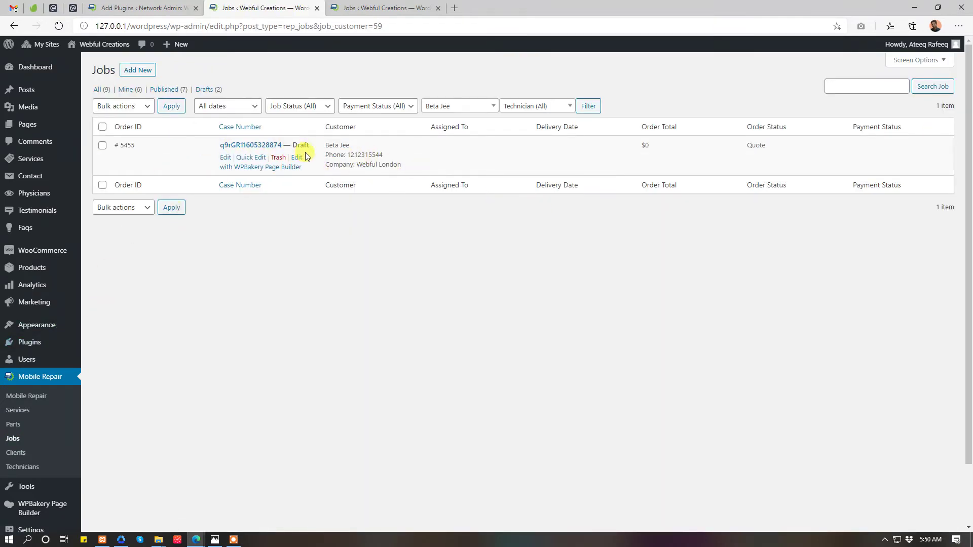
pyautogui.doubleClick(297, 142)
pyautogui.click(15, 440)
pyautogui.scroll(-2, 649, 350)
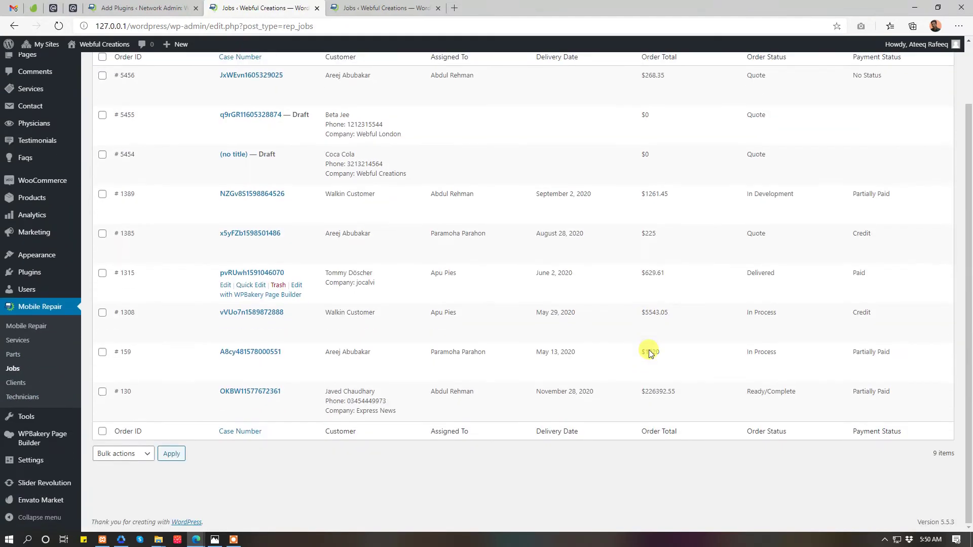
pyautogui.scroll(2, 649, 350)
# - On Clients page 2, list the Walkin Customer's jobs, then go to Technicians
pyautogui.click(14, 454)
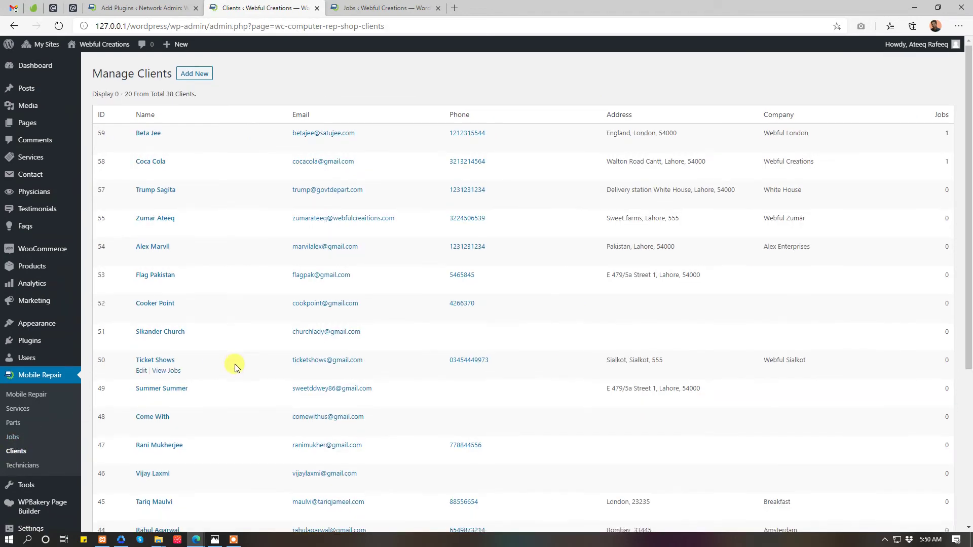
pyautogui.scroll(-6, 232, 365)
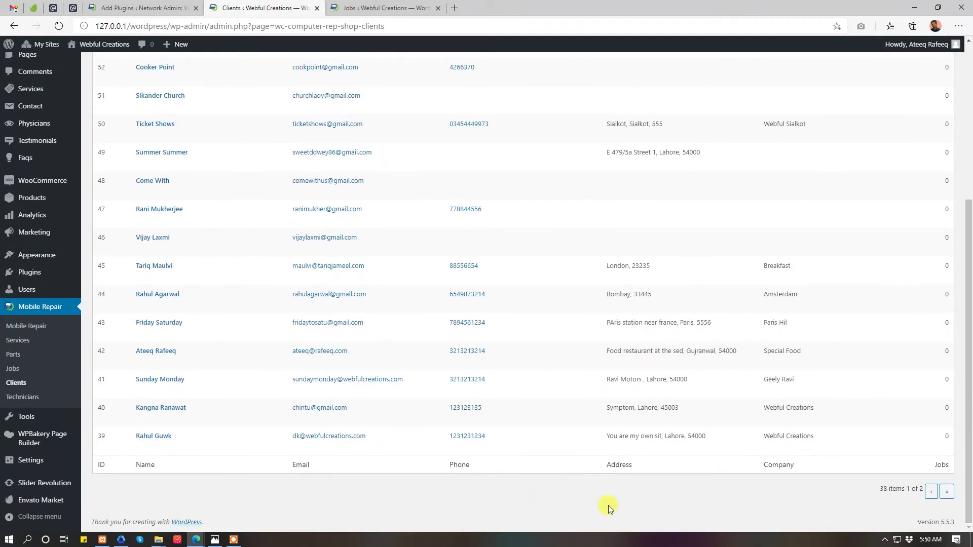
pyautogui.click(934, 492)
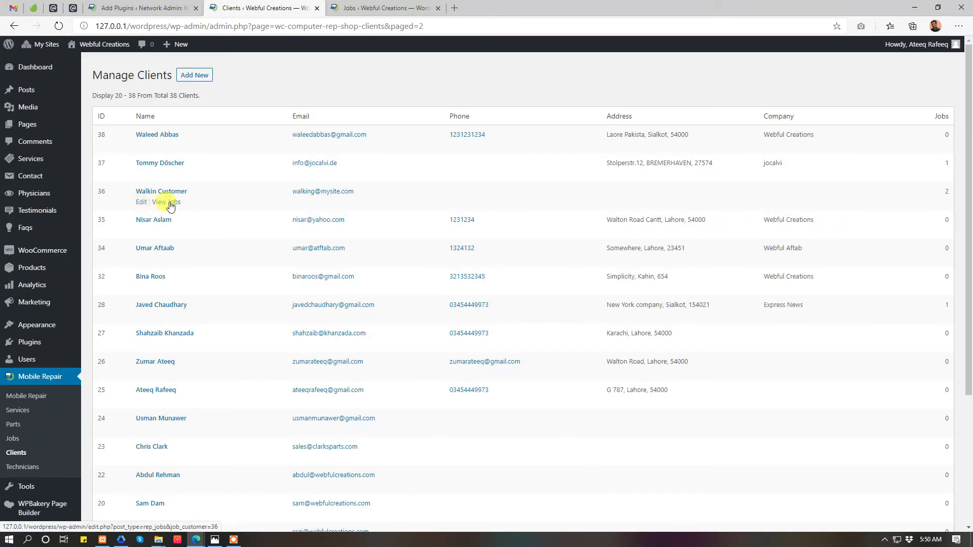
pyautogui.click(167, 202)
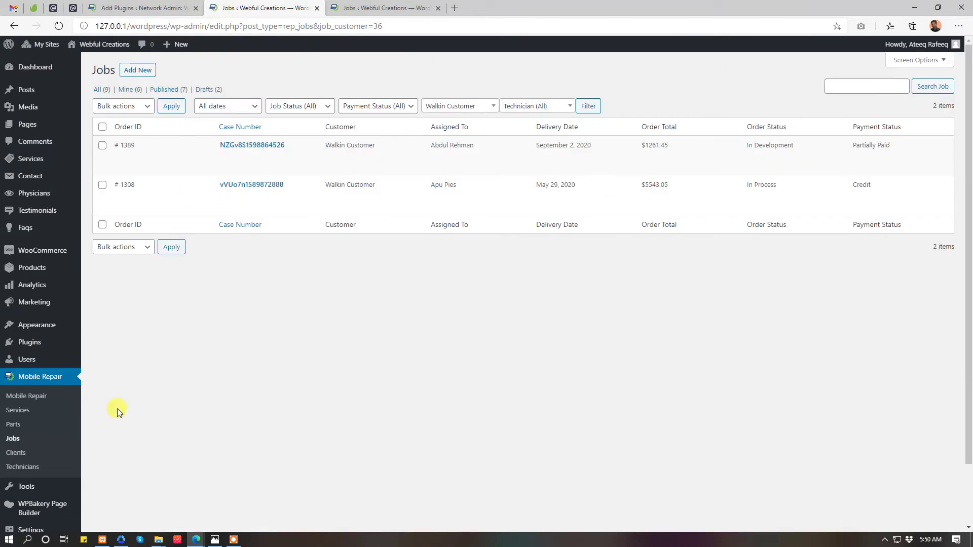
pyautogui.click(33, 466)
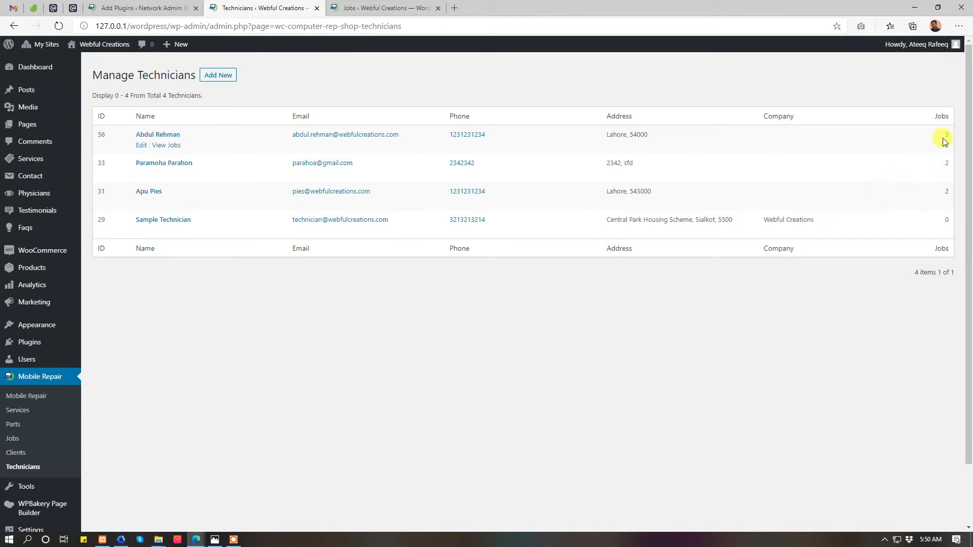
pyautogui.click(171, 147)
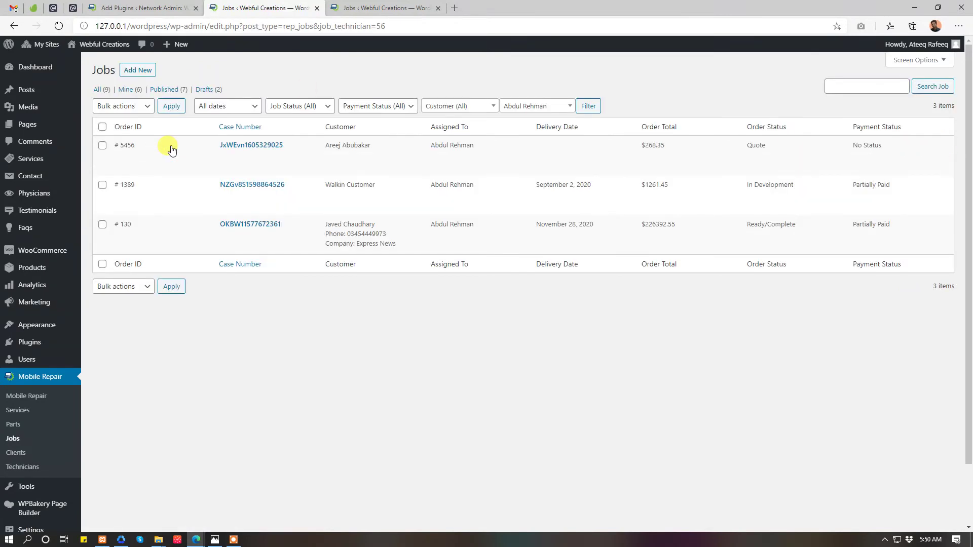
# - Show all jobs unfiltered and browse the technician and customer filter choices
pyautogui.click(13, 442)
pyautogui.click(372, 7)
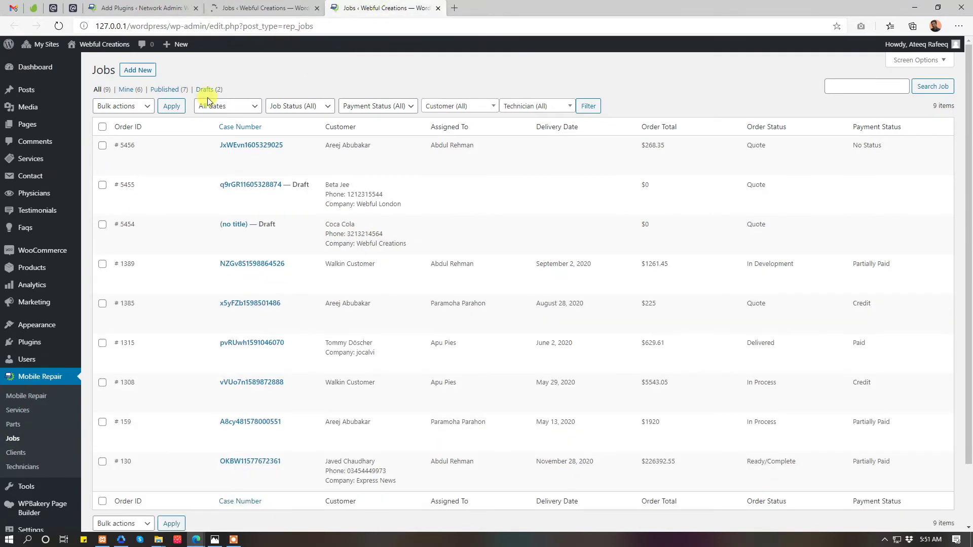
pyautogui.click(502, 106)
pyautogui.click(457, 106)
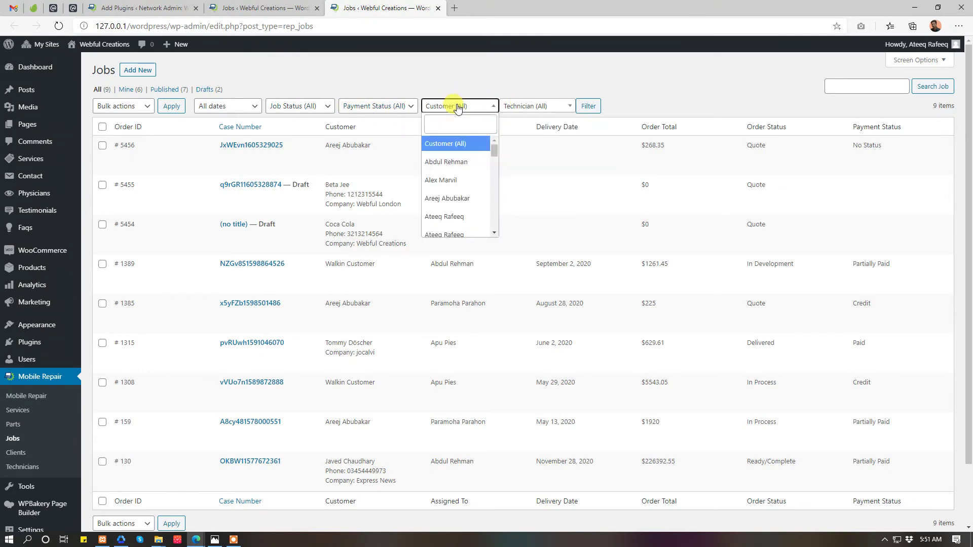
pyautogui.click(458, 106)
# - Filter jobs by payment status Credit, then Paid, then Partially Paid
pyautogui.click(362, 106)
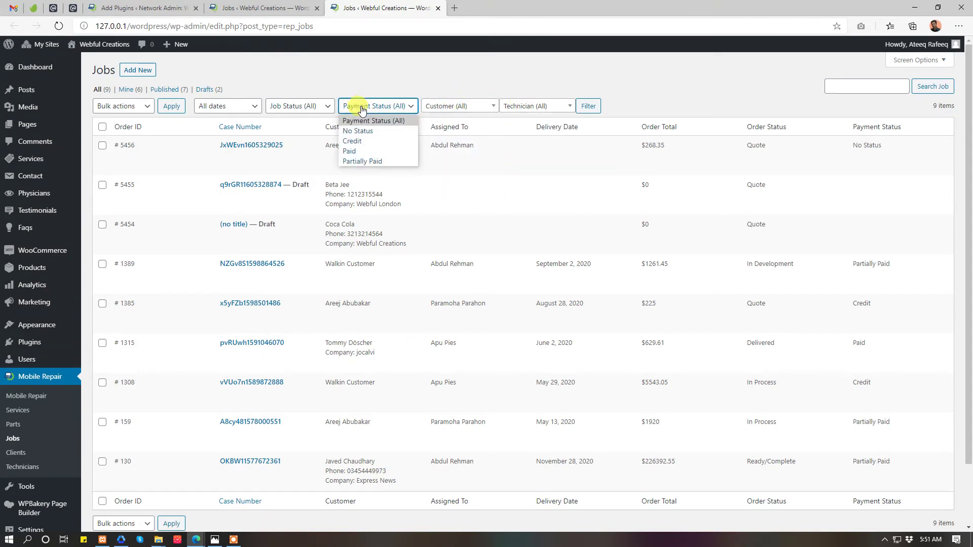
pyautogui.click(358, 141)
pyautogui.click(591, 105)
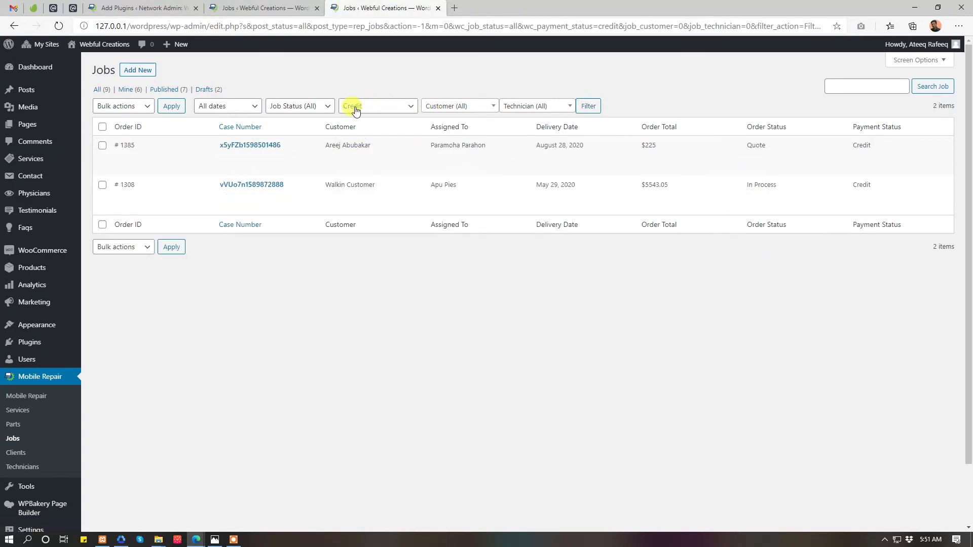
pyautogui.click(355, 106)
pyautogui.click(361, 151)
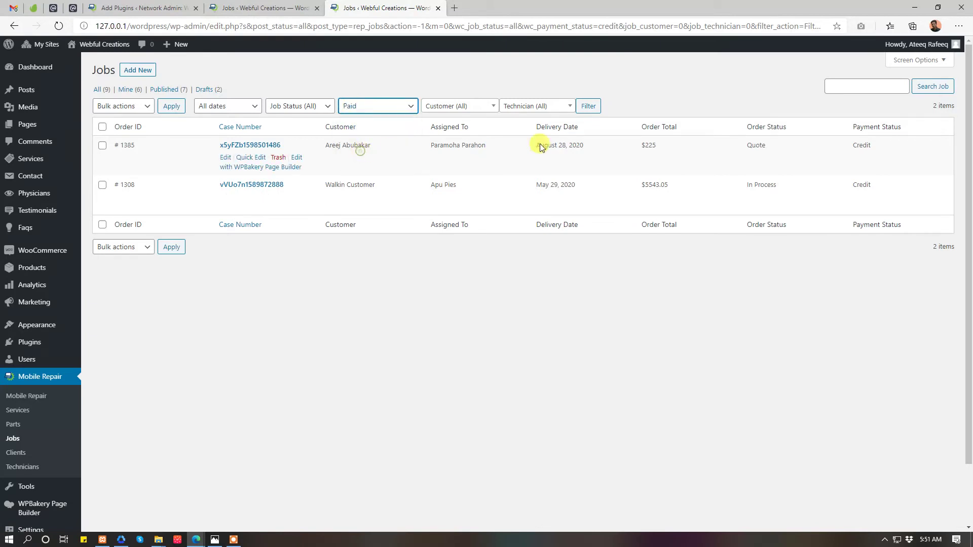
pyautogui.click(591, 108)
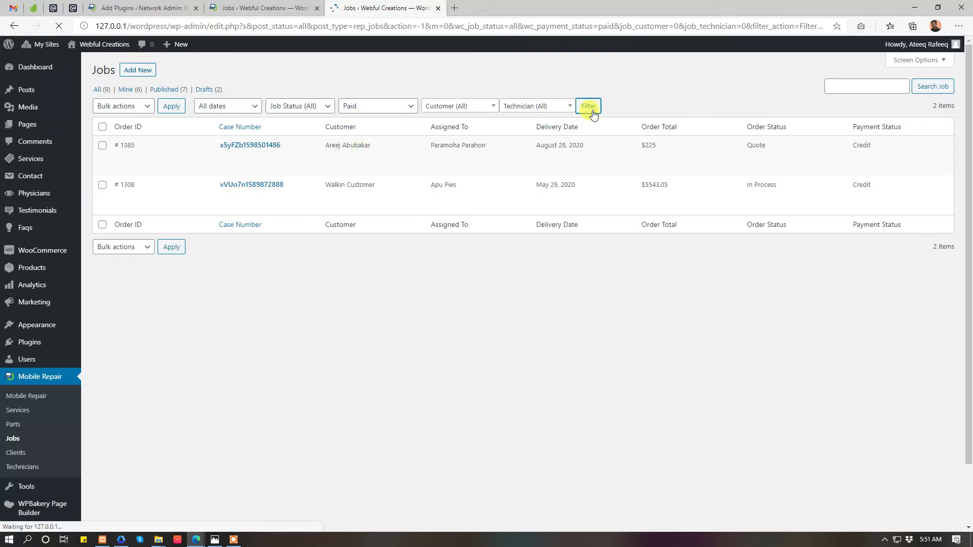
pyautogui.click(372, 113)
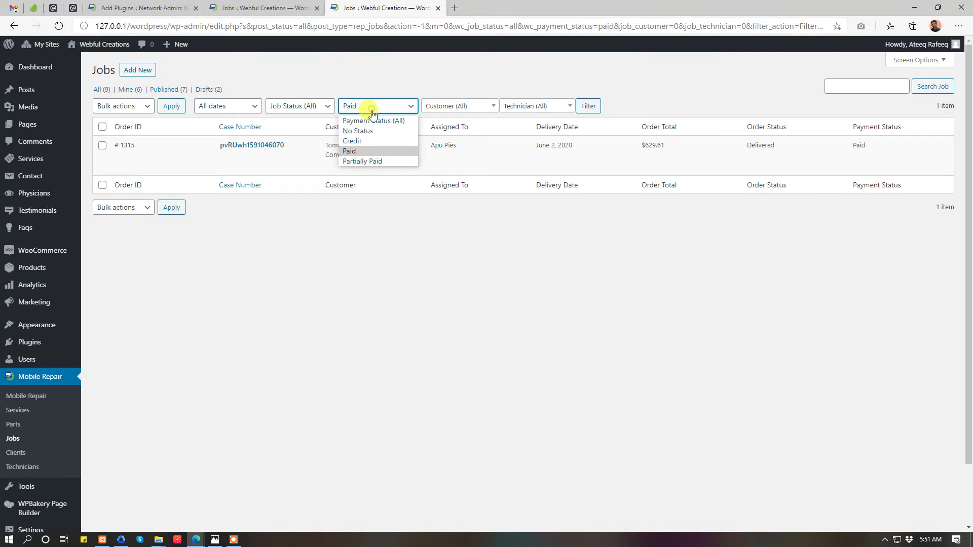
pyautogui.click(371, 161)
pyautogui.click(596, 113)
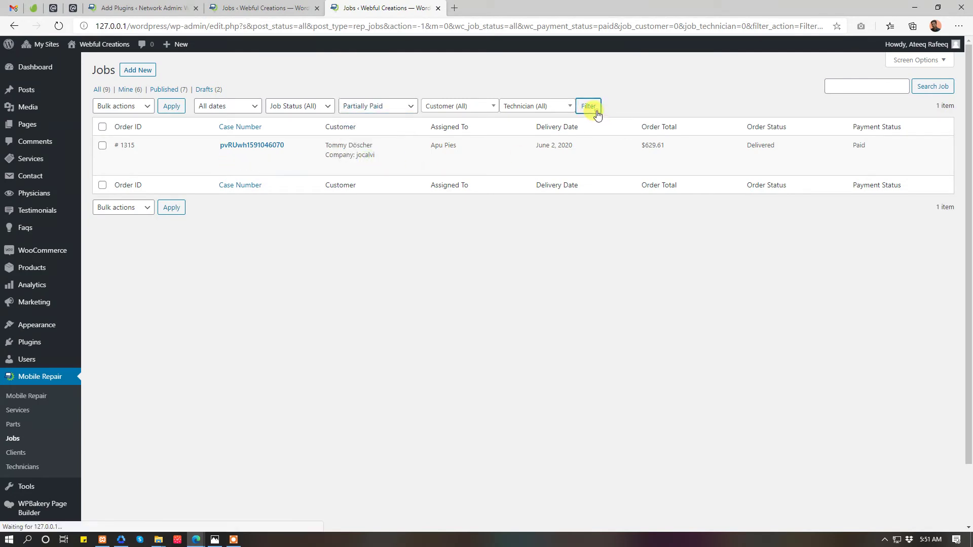
# - Filter jobs to Delivered status with Partially Paid payment
pyautogui.click(314, 108)
pyautogui.click(315, 111)
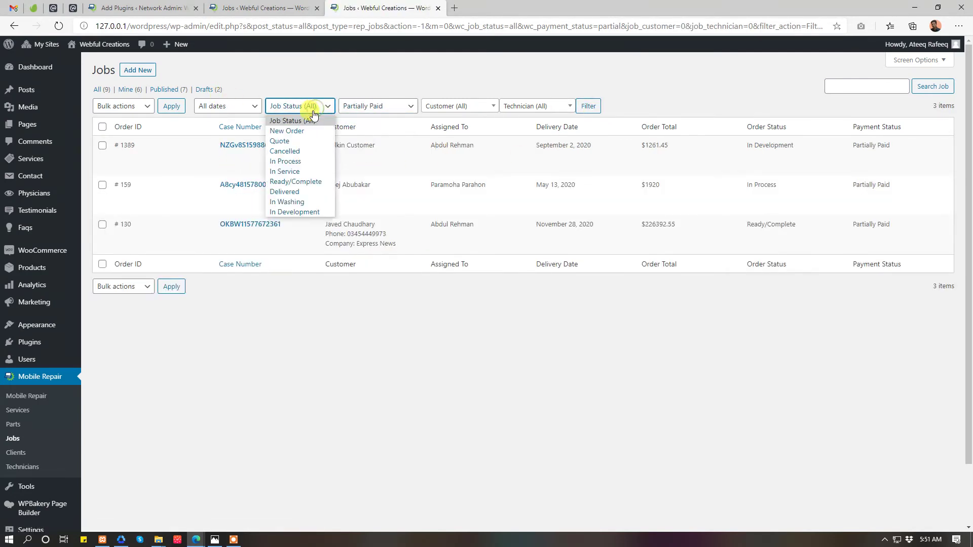
pyautogui.click(304, 193)
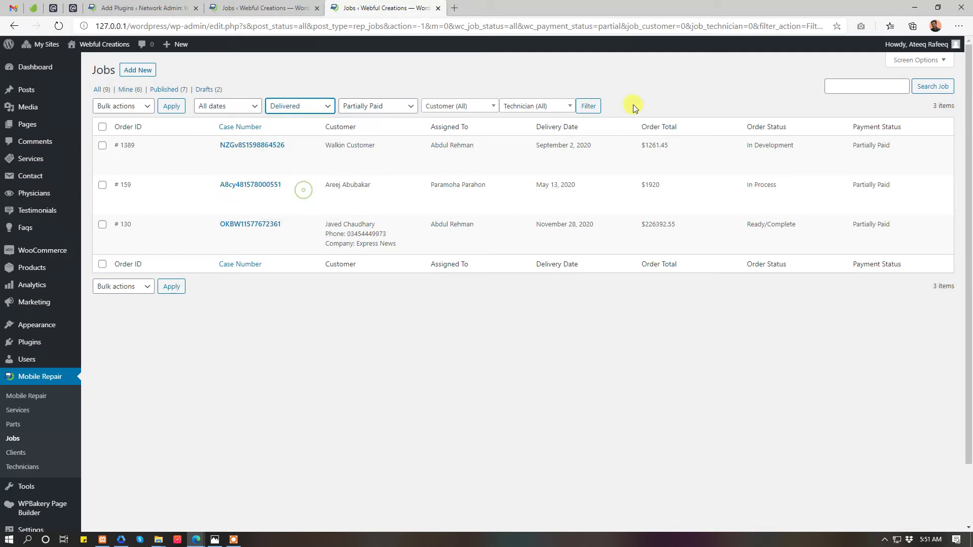
pyautogui.click(588, 106)
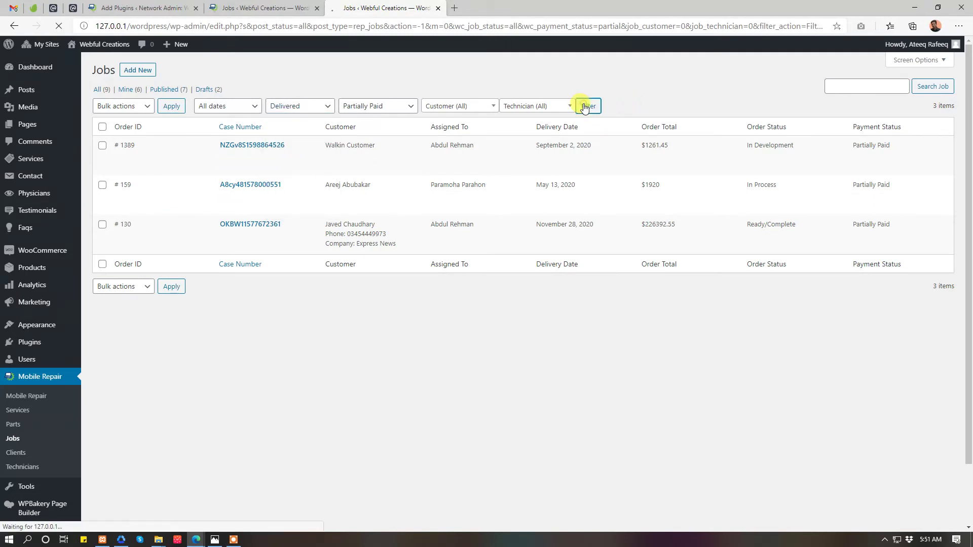
# - Change the job status filter to In Process with Partially Paid, leaving one job
pyautogui.click(226, 106)
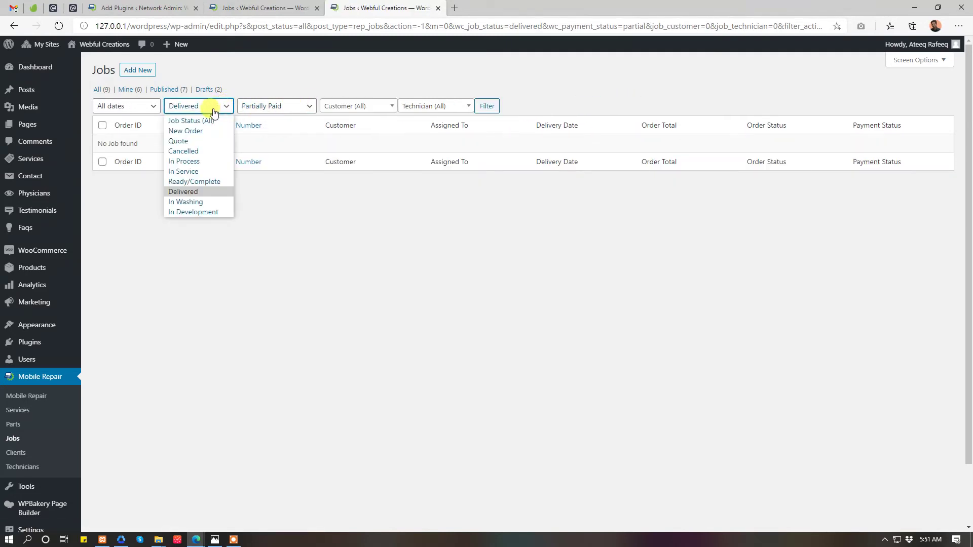
pyautogui.click(214, 109)
pyautogui.click(138, 105)
pyautogui.click(139, 106)
pyautogui.click(209, 104)
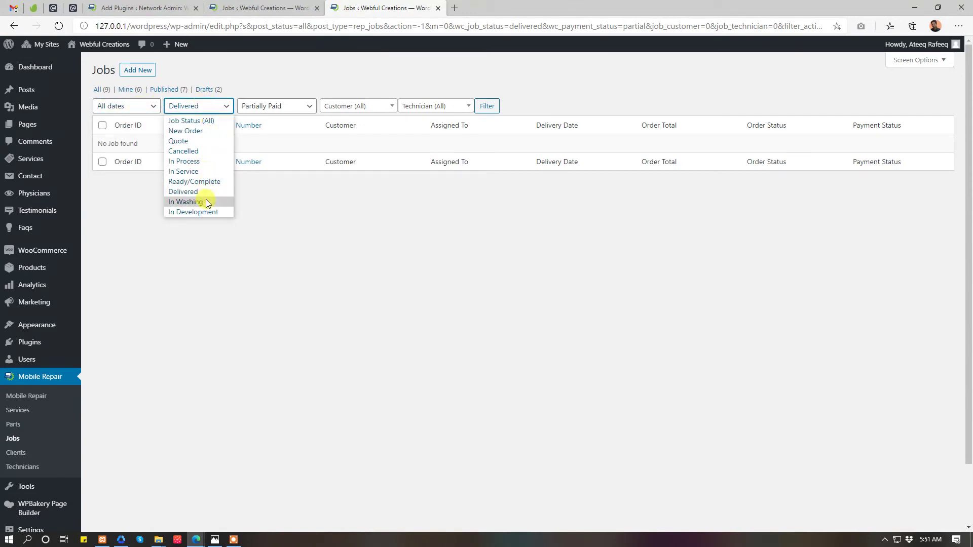
pyautogui.click(211, 166)
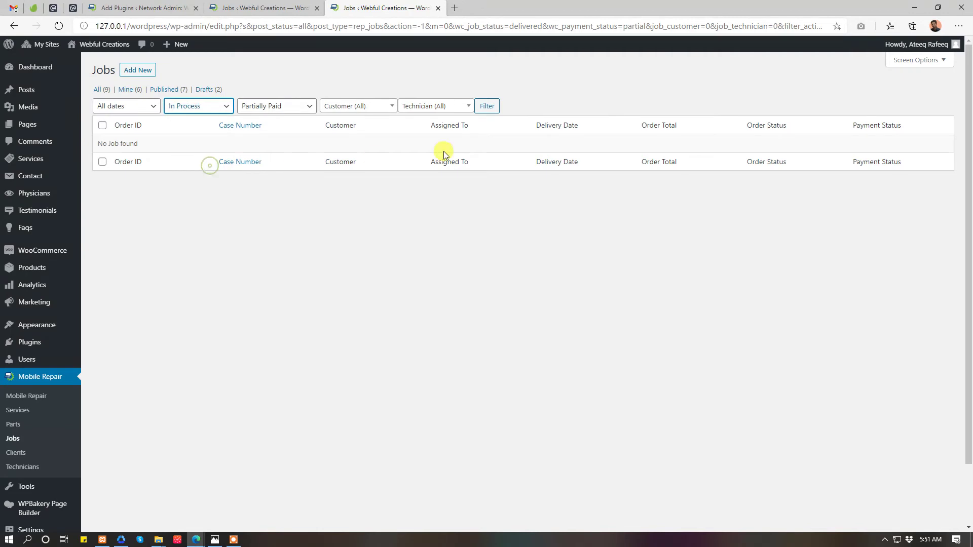
pyautogui.click(491, 111)
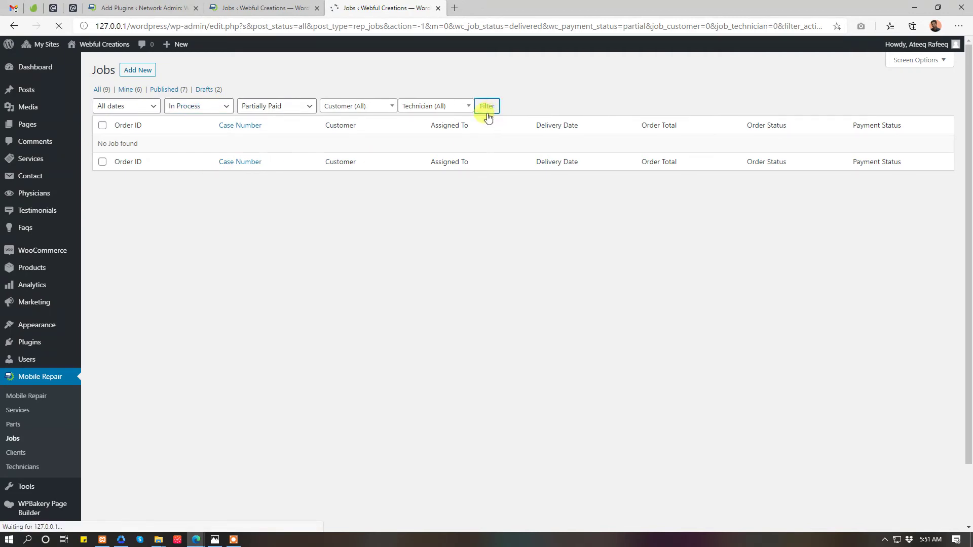
pyautogui.click(228, 105)
pyautogui.click(304, 105)
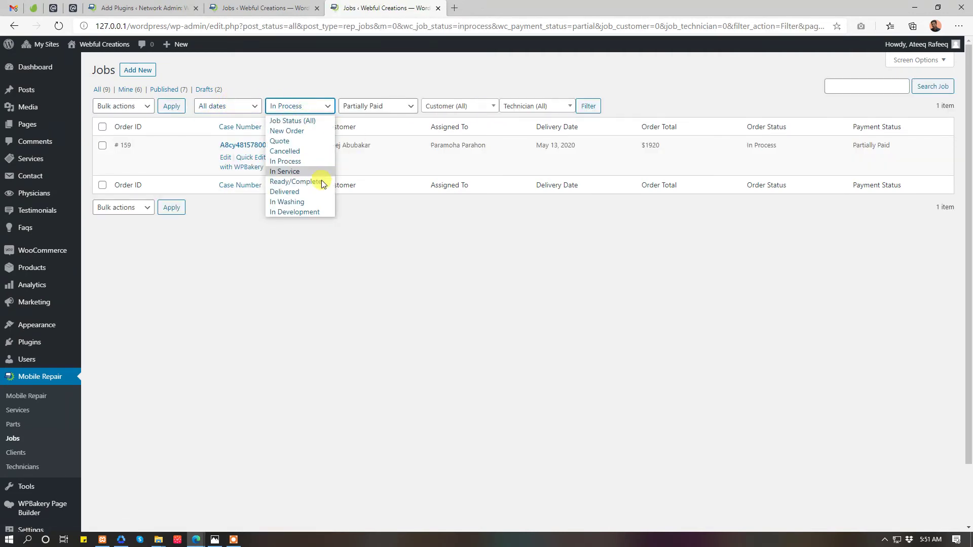
pyautogui.middleClick(49, 404)
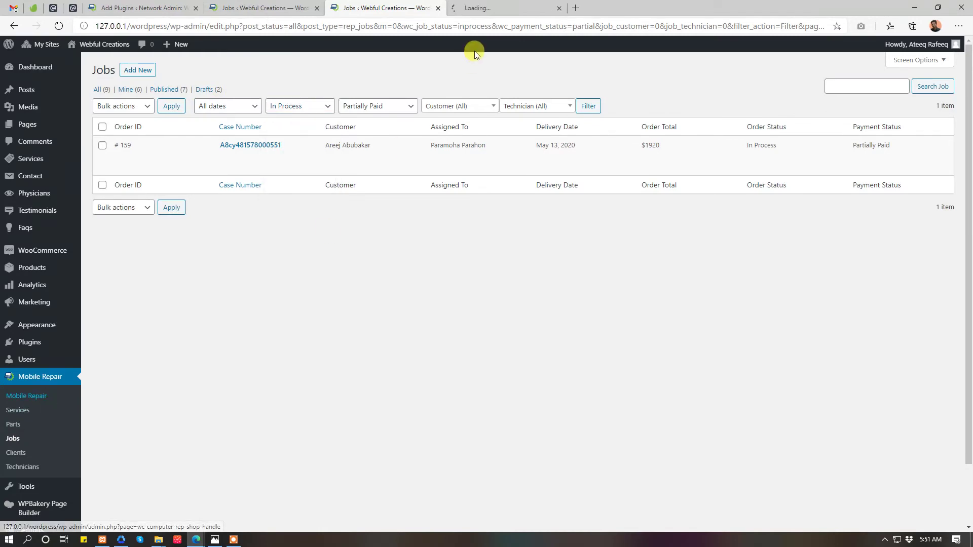
# - Open the in-process job from the filtered Jobs list for editing
pyautogui.moveTo(477, 8); pyautogui.dragTo(391, 8)
pyautogui.click(230, 125)
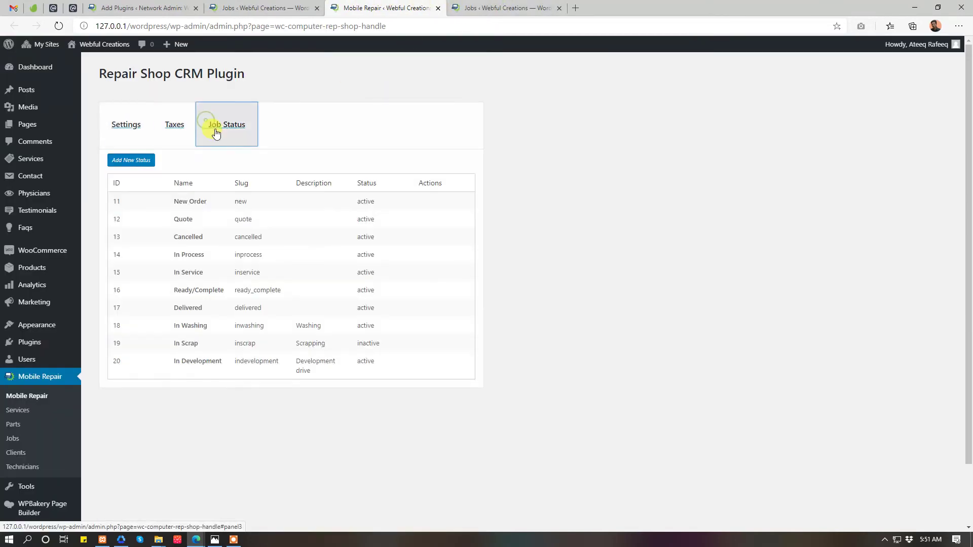
pyautogui.click(527, 8)
pyautogui.click(314, 107)
pyautogui.click(316, 109)
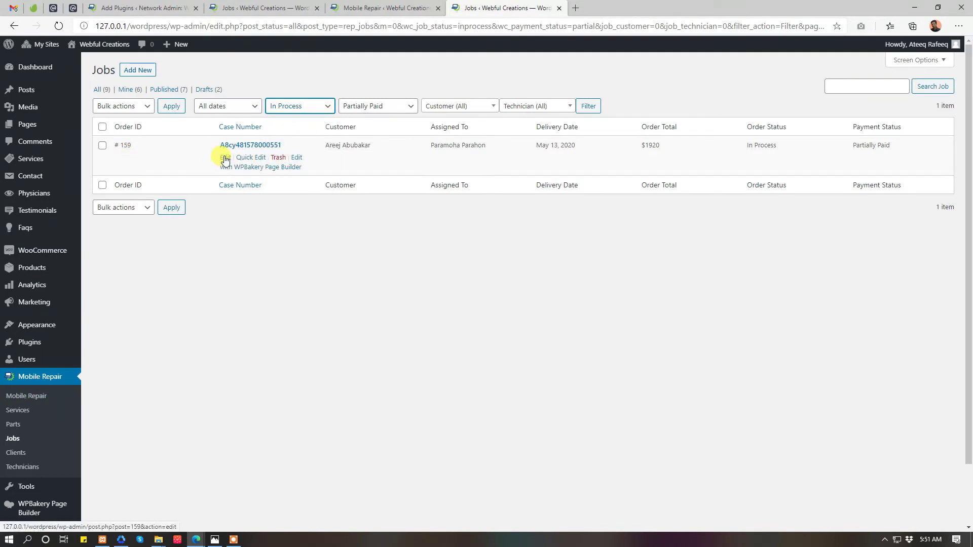
pyautogui.click(225, 158)
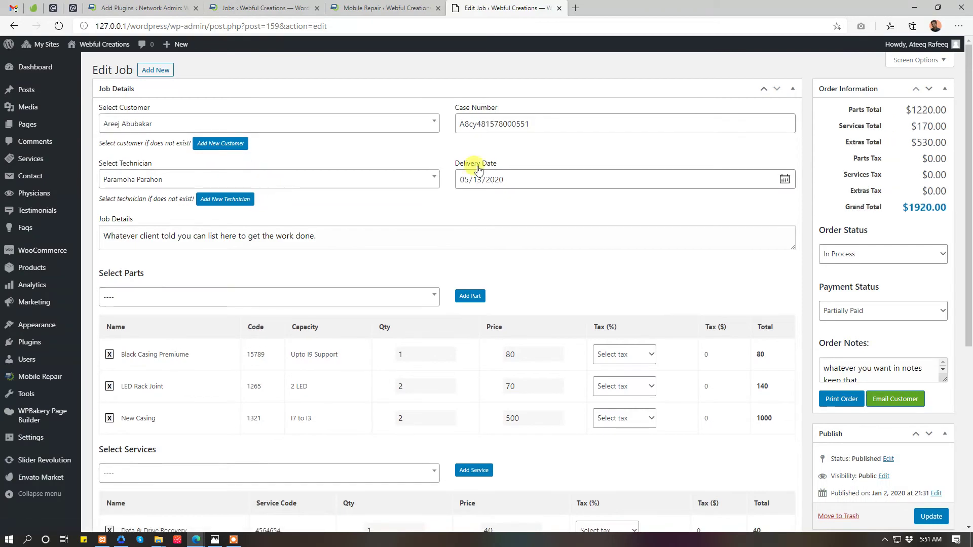
# - Inspect the job's new customer and technician forms, case number and delivery date fields
pyautogui.click(223, 145)
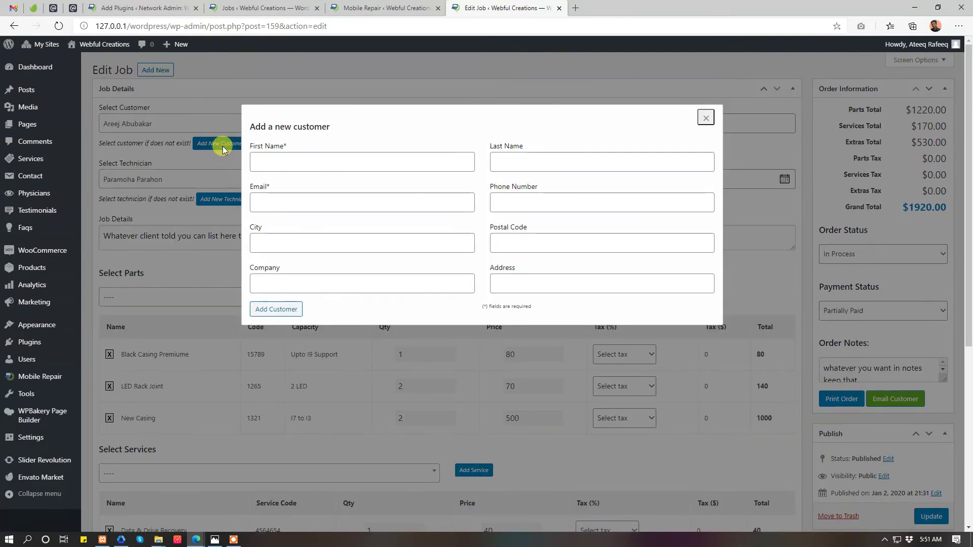
pyautogui.click(706, 119)
pyautogui.click(237, 199)
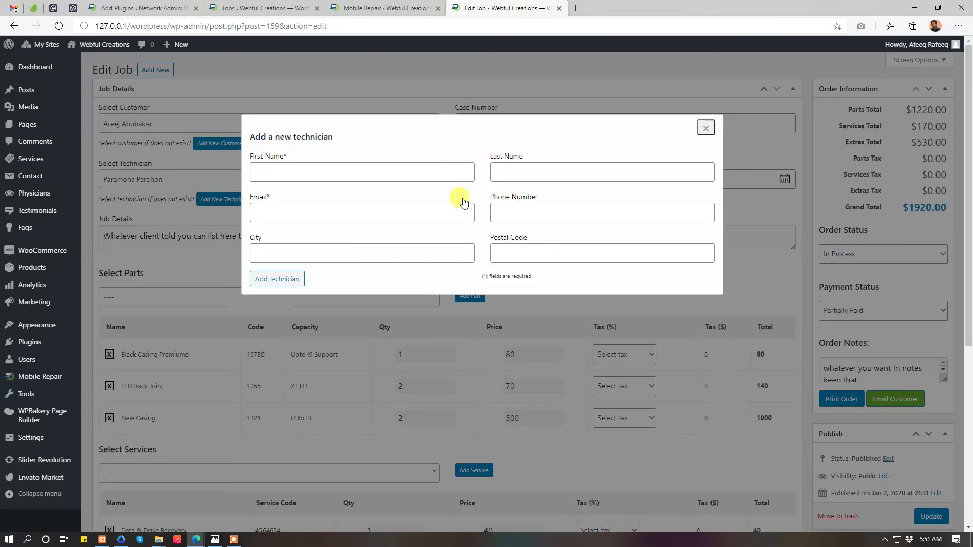
pyautogui.click(706, 127)
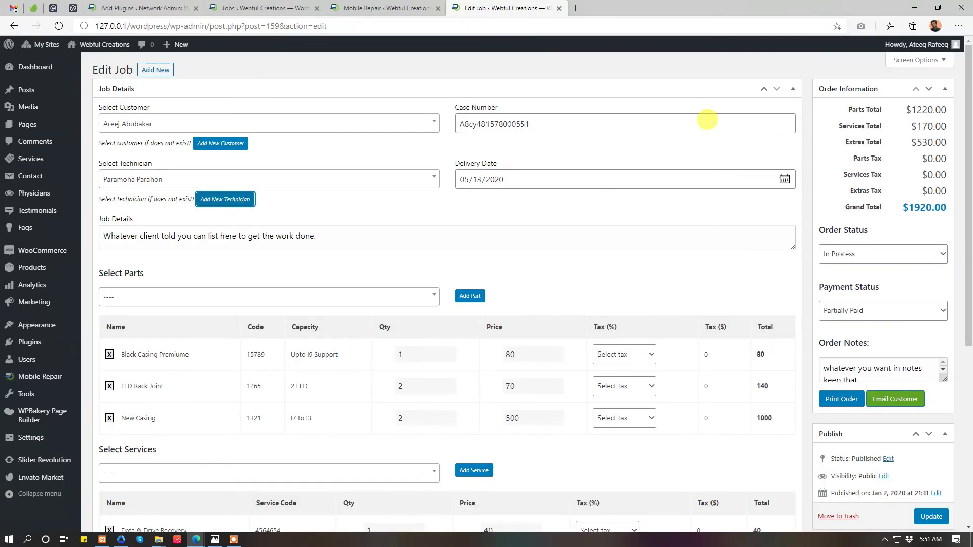
pyautogui.click(491, 123)
pyautogui.click(538, 178)
pyautogui.doubleClick(199, 232)
pyautogui.scroll(-3, 441, 260)
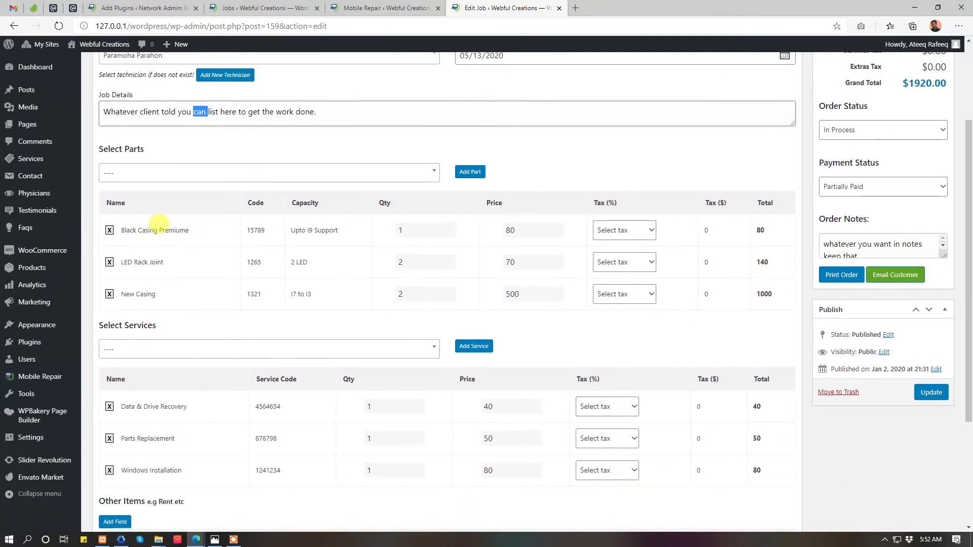
pyautogui.doubleClick(109, 149)
# - Add the LED Rack Joint part with 15% tax and check the other parts' taxes
pyautogui.click(406, 172)
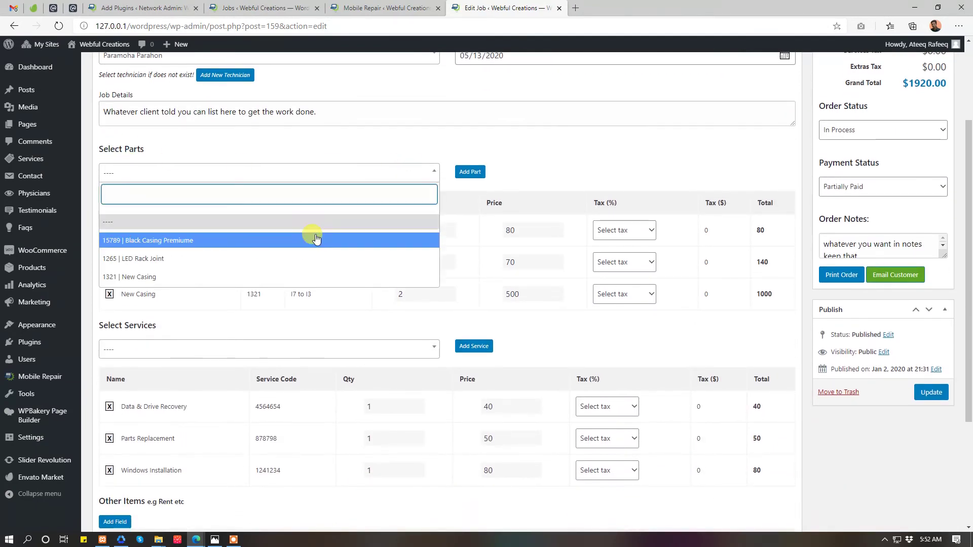
pyautogui.click(290, 258)
pyautogui.click(470, 175)
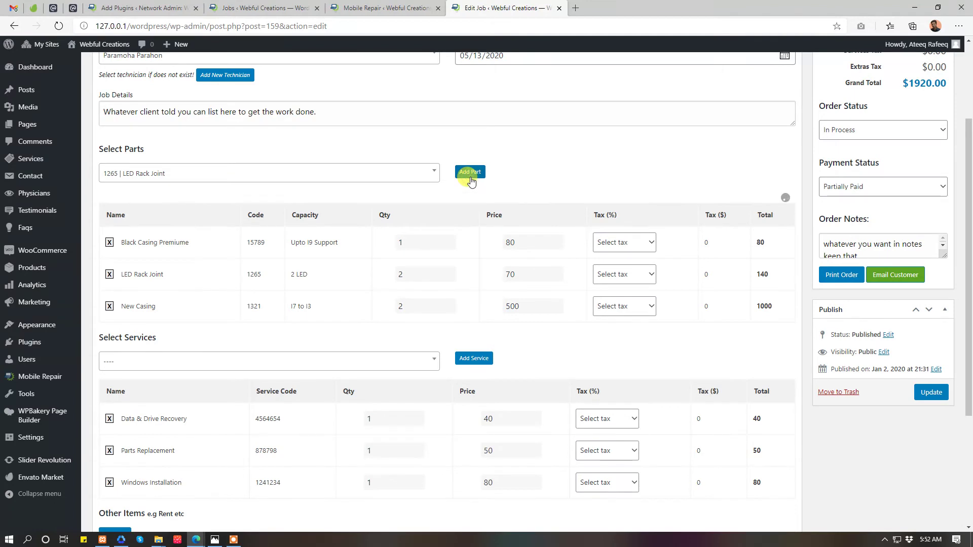
pyautogui.click(619, 325)
pyautogui.press('Down')
pyautogui.press('Return')
pyautogui.click(624, 294)
pyautogui.click(640, 262)
pyautogui.click(640, 262)
pyautogui.click(629, 218)
pyautogui.click(627, 230)
pyautogui.click(630, 157)
# - Add the Data & Drive Recovery service to the job and review the totals
pyautogui.scroll(-4, 628, 183)
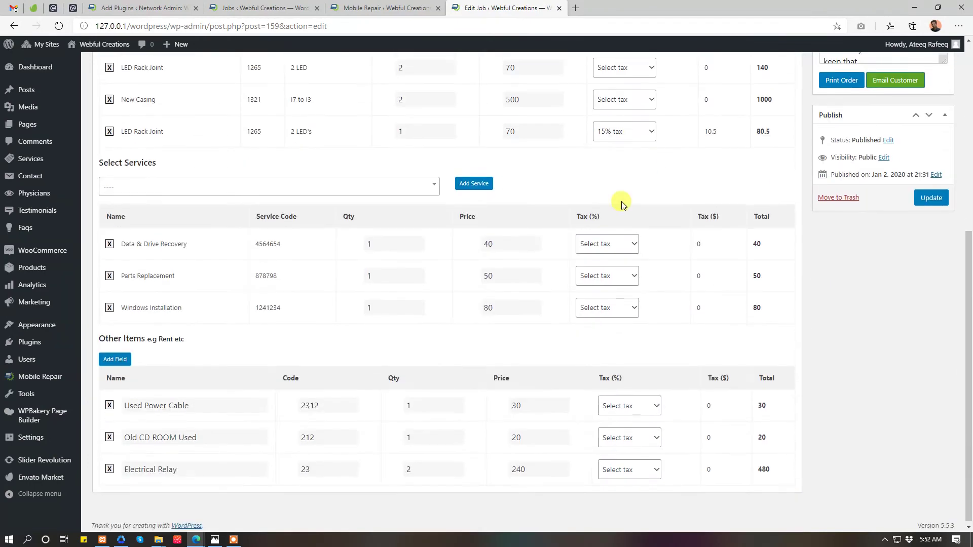
pyautogui.click(226, 184)
pyautogui.click(208, 250)
pyautogui.click(485, 181)
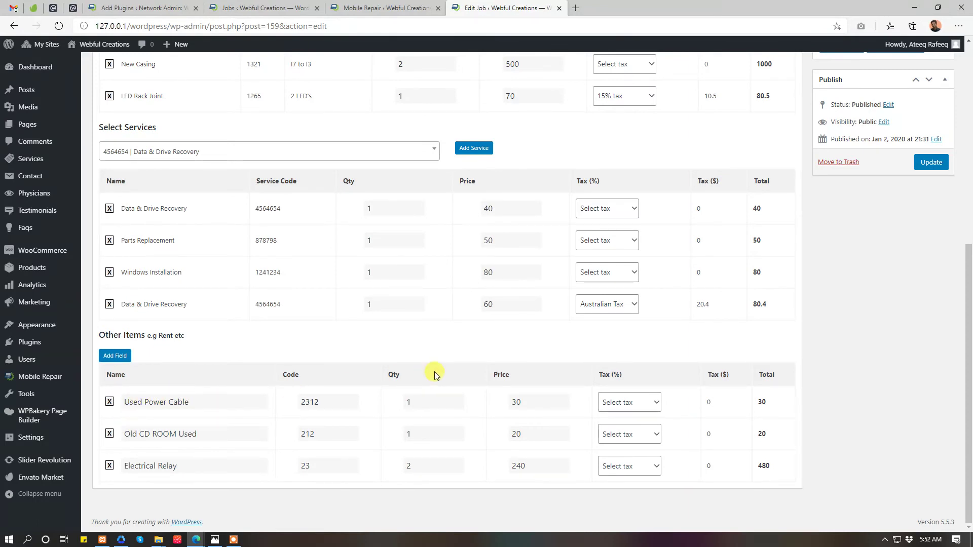
pyautogui.scroll(2, 434, 374)
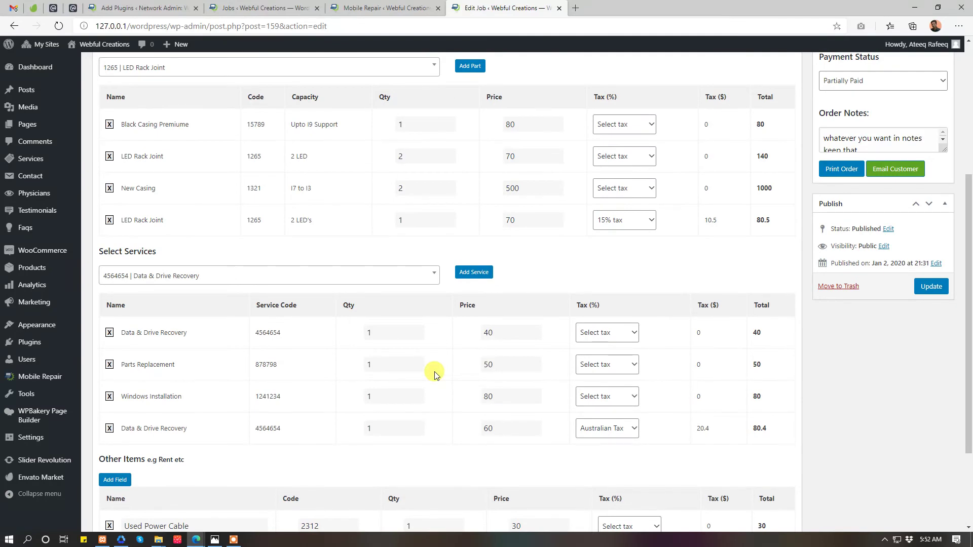
pyautogui.scroll(4, 434, 374)
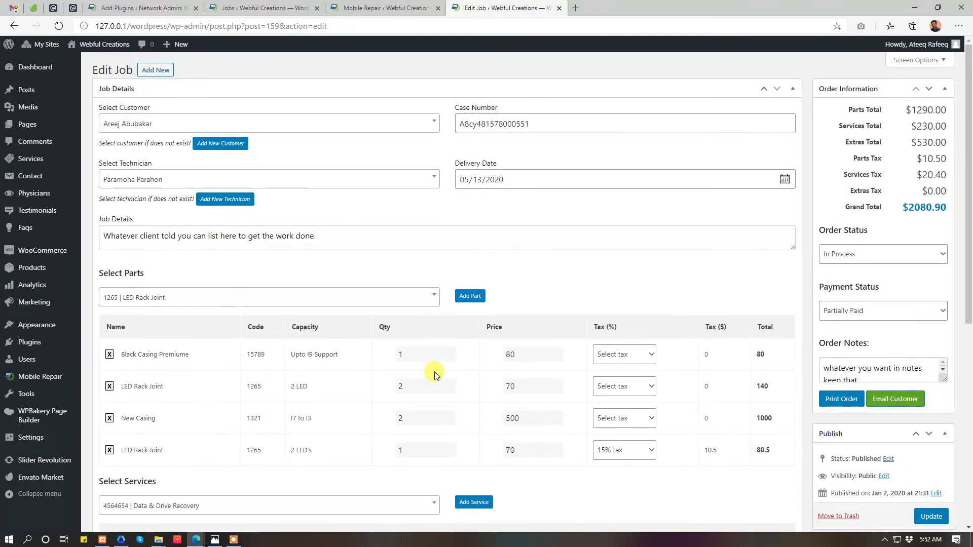
pyautogui.scroll(-6, 435, 374)
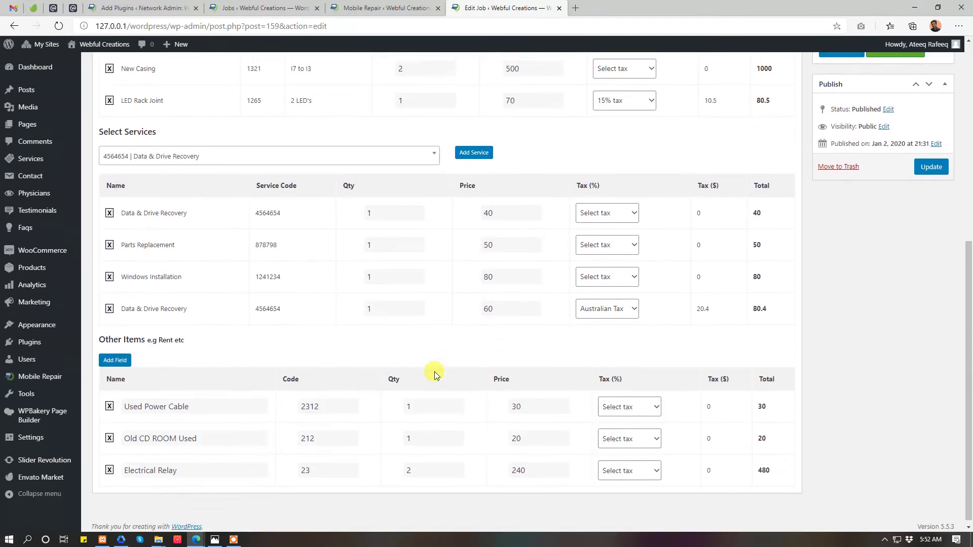
pyautogui.click(109, 356)
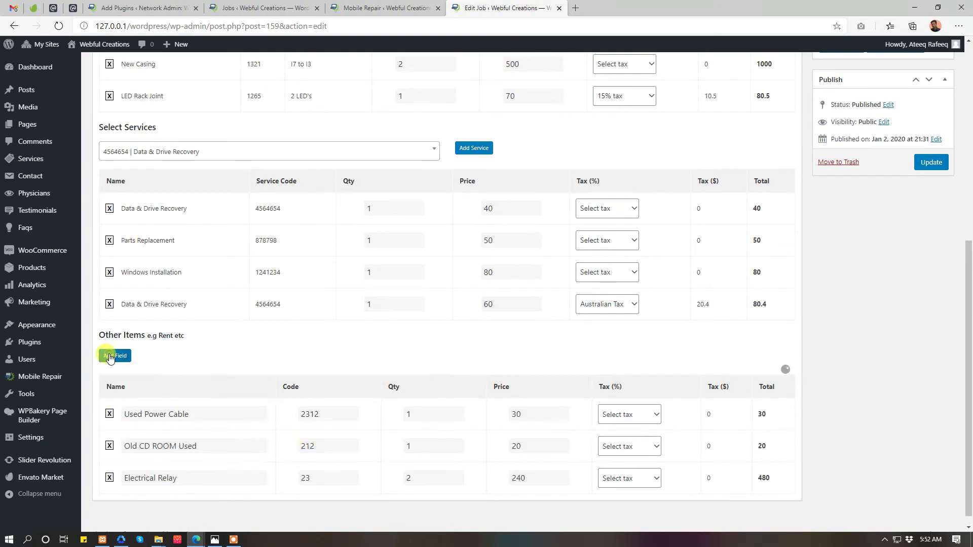
pyautogui.click(162, 499)
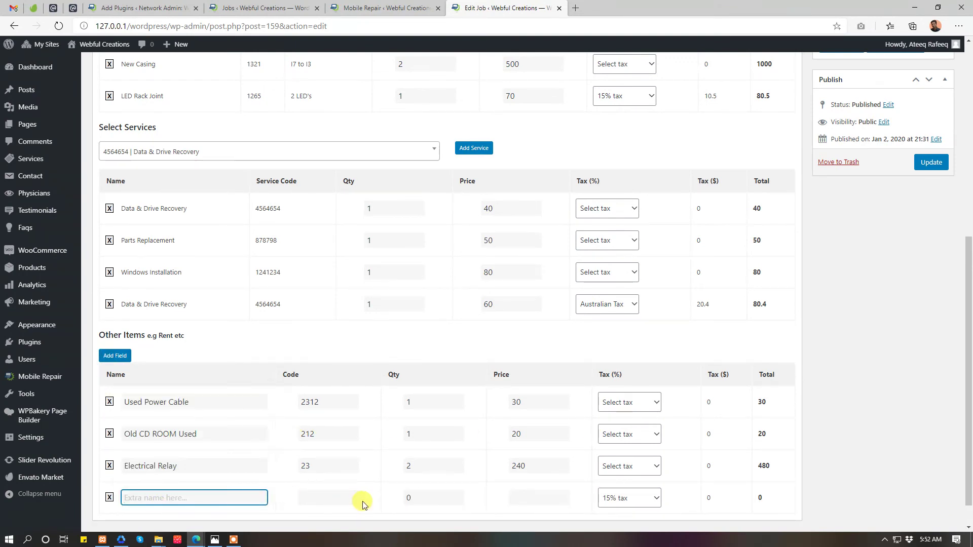
pyautogui.click(338, 499)
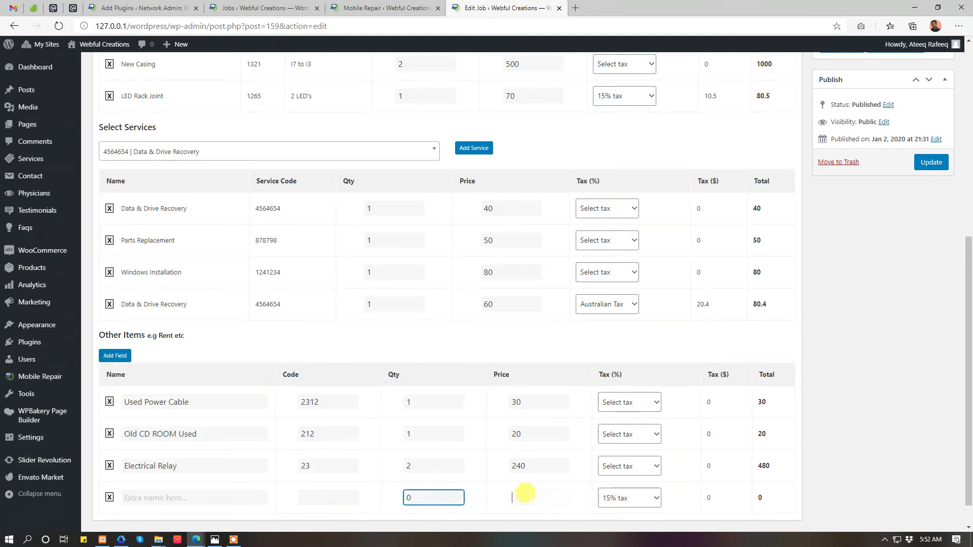
pyautogui.click(527, 498)
pyautogui.click(901, 489)
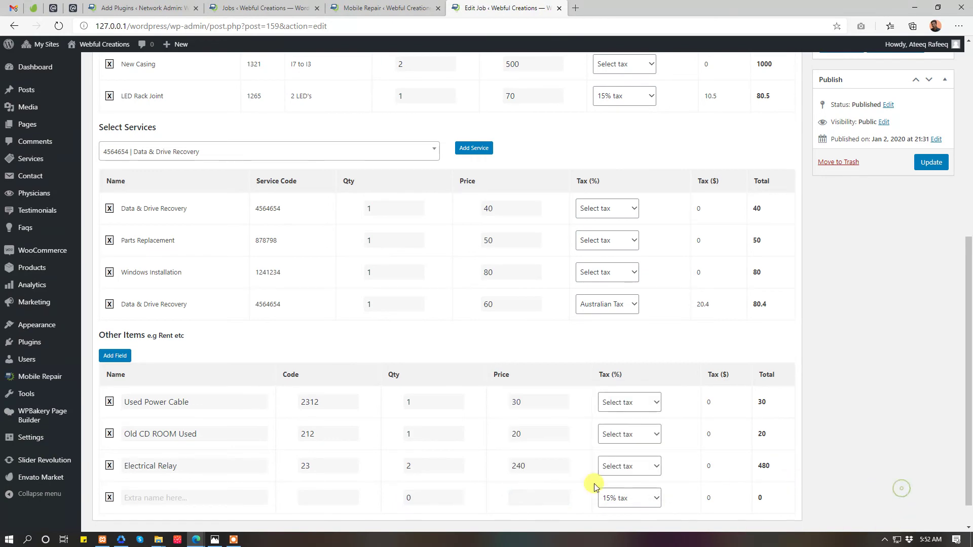
pyautogui.click(110, 498)
pyautogui.scroll(5, 804, 402)
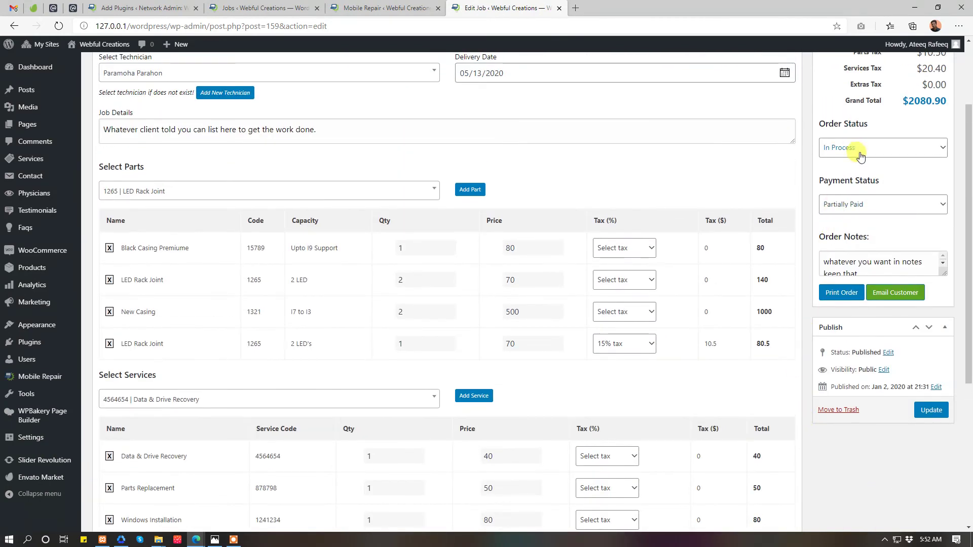
# - Look over the job's Order Status choices without changing the status
pyautogui.scroll(2, 841, 183)
pyautogui.click(894, 254)
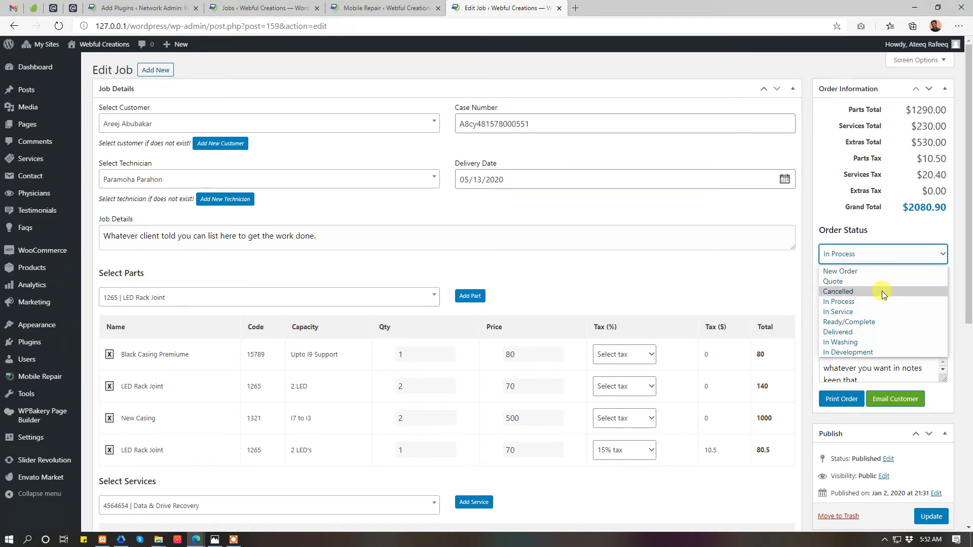
pyautogui.click(876, 220)
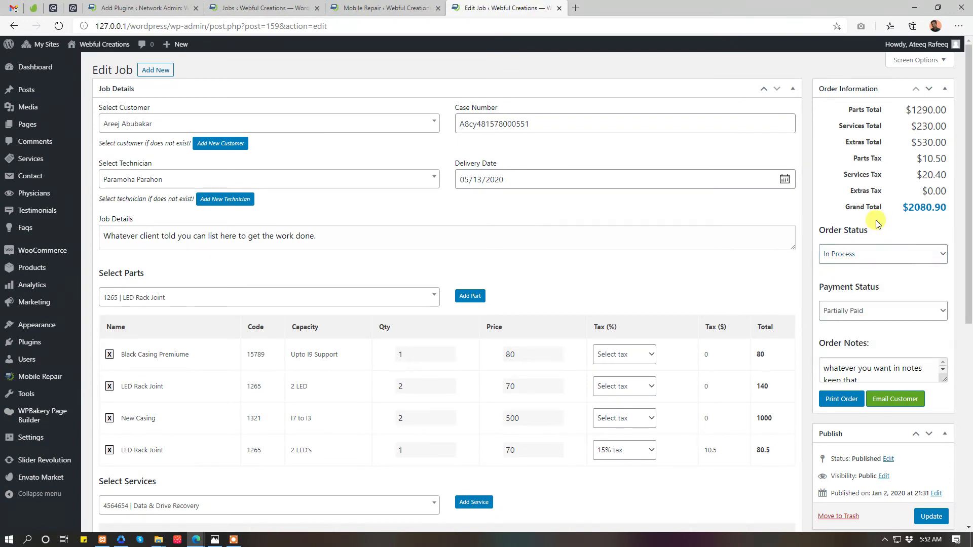
# - Review the Email Customer setting and its description in the plugin's general settings
pyautogui.click(365, 8)
pyautogui.click(299, 7)
pyautogui.click(337, 8)
pyautogui.click(116, 129)
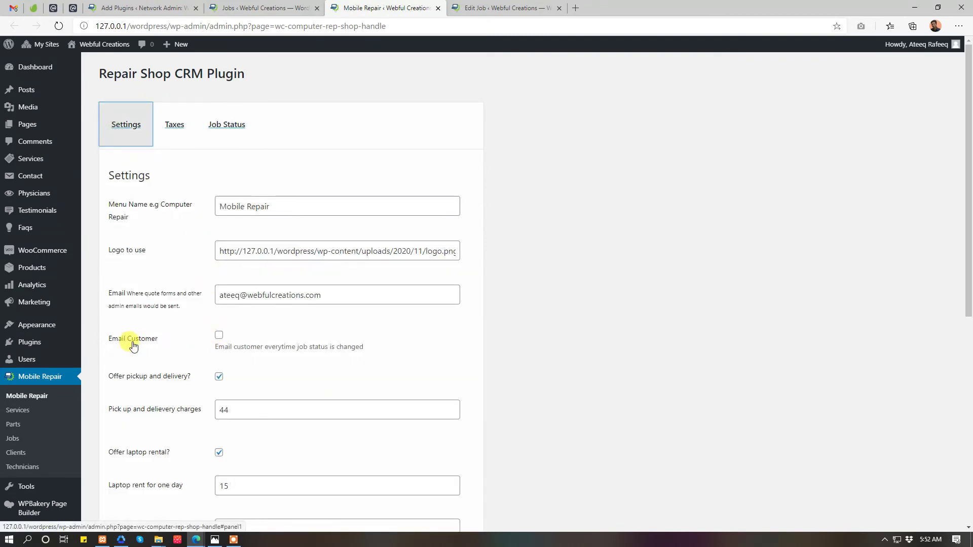
pyautogui.moveTo(105, 341); pyautogui.dragTo(400, 352)
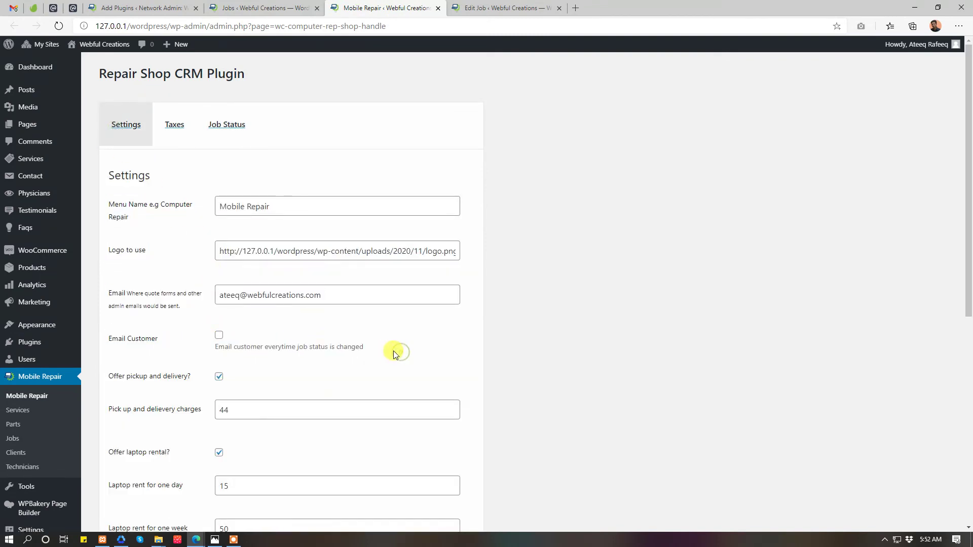
pyautogui.tripleClick(388, 350)
pyautogui.keyDown('shift'); pyautogui.click(113, 339); pyautogui.keyUp('shift')
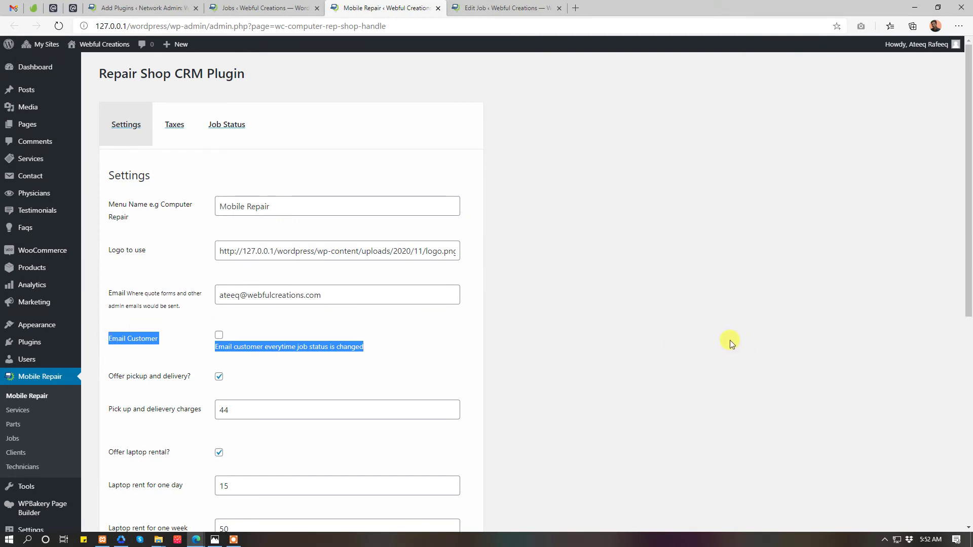
# - Back on the job, set Order Status to In Service and enlarge the Order Notes box
pyautogui.click(532, 8)
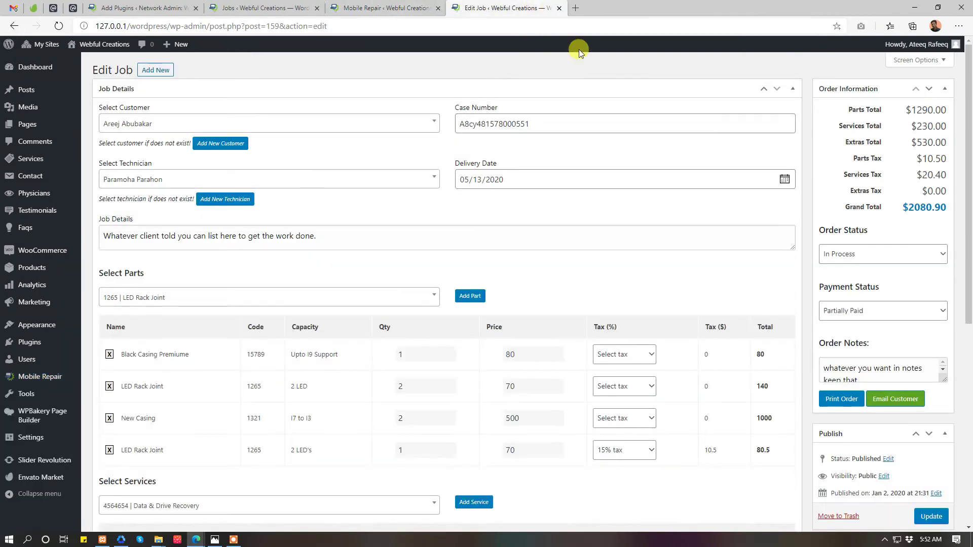
pyautogui.click(842, 263)
pyautogui.click(860, 311)
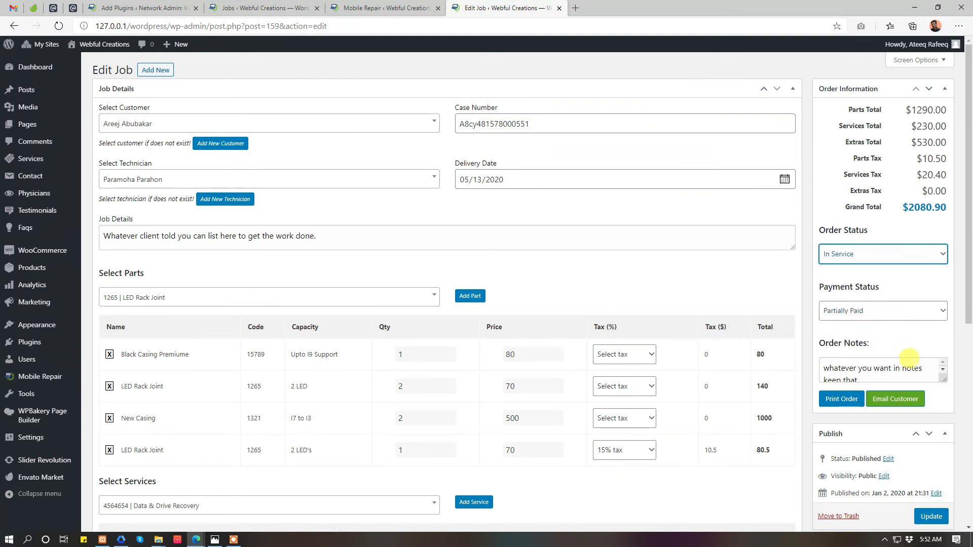
pyautogui.moveTo(945, 378); pyautogui.dragTo(945, 402)
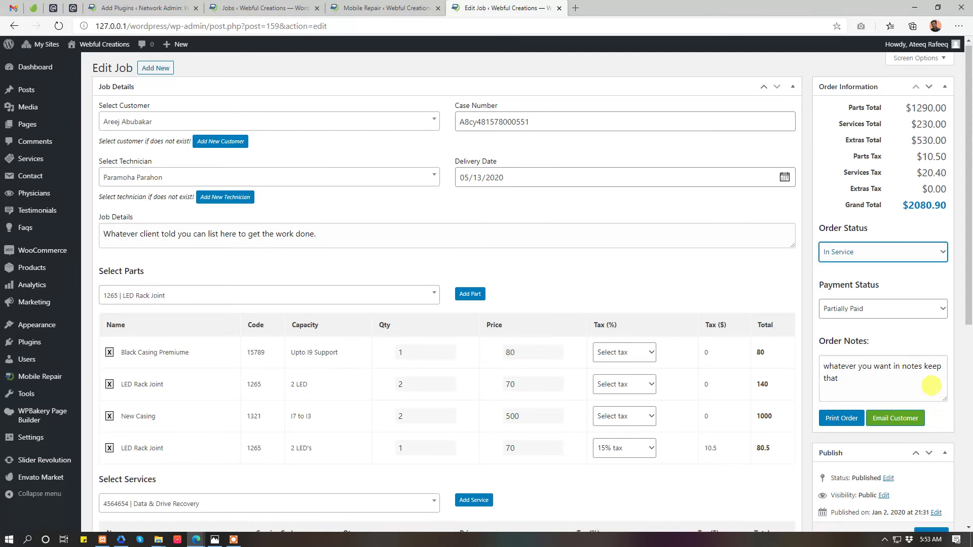
pyautogui.scroll(-2, 901, 331)
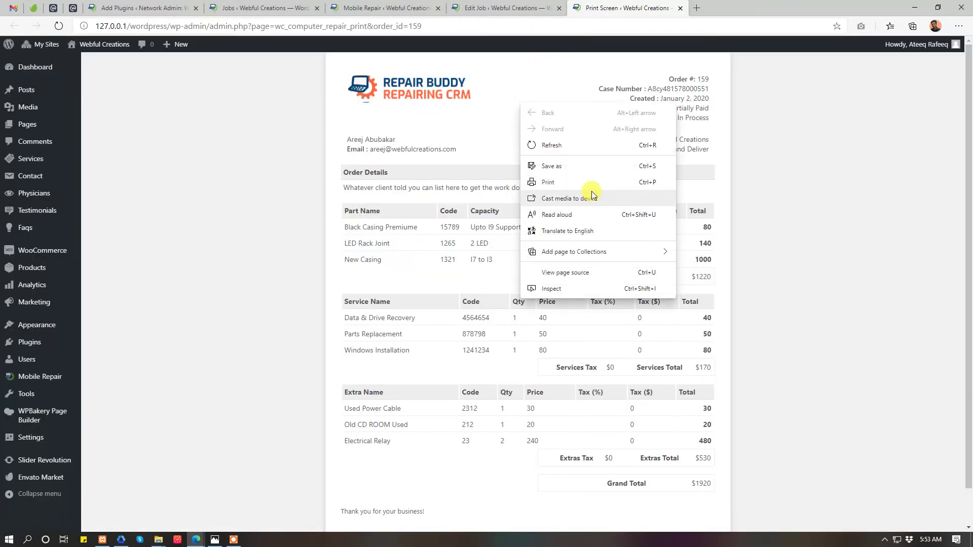
# - Open the printable order, confirm A4 paper size in the print dialog, then cancel and return to Edit Job
pyautogui.click(588, 182)
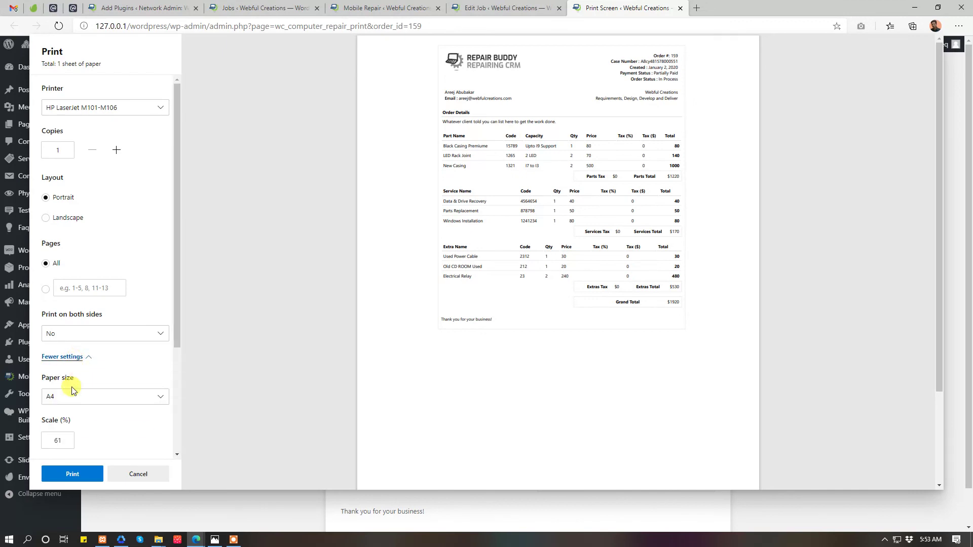
pyautogui.click(70, 396)
pyautogui.click(69, 395)
pyautogui.press('Escape')
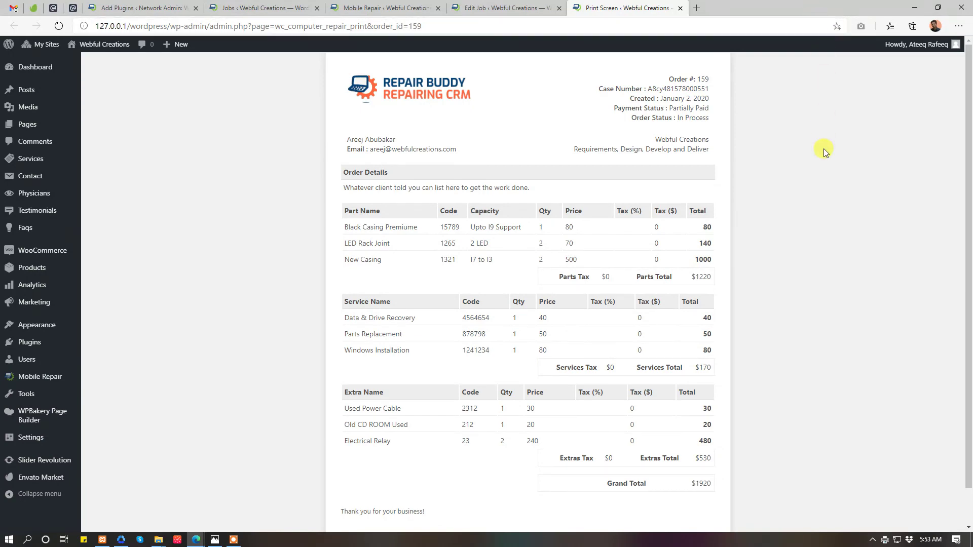
pyautogui.click(529, 7)
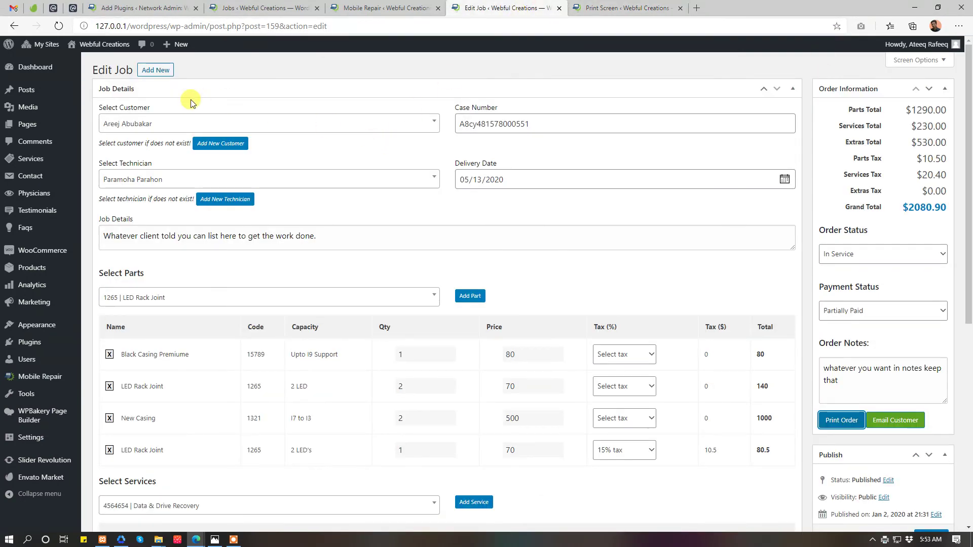
# - Switch between the plugin settings, job edit and printable order tabs
pyautogui.click(412, 7)
pyautogui.click(462, 7)
pyautogui.click(593, 8)
pyautogui.click(512, 5)
pyautogui.click(626, 7)
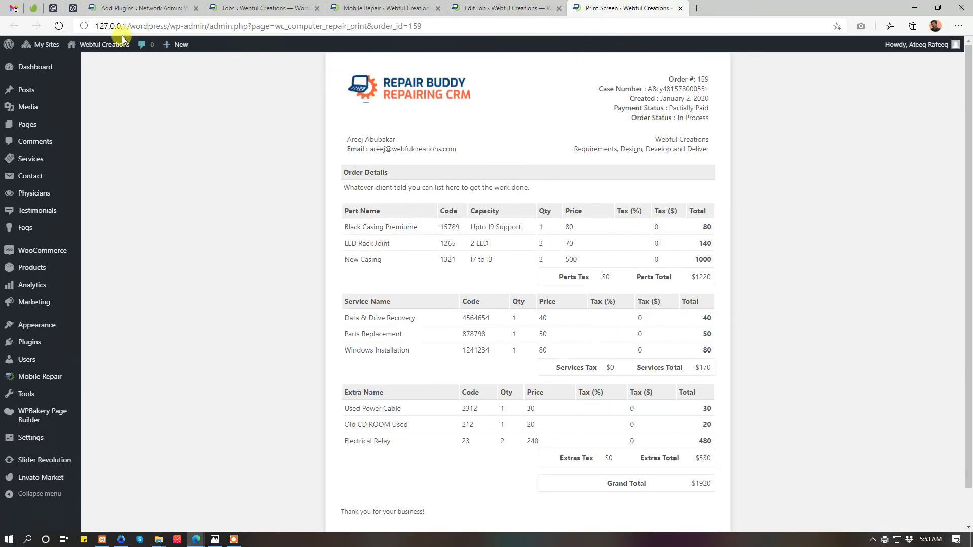
# - Visit the public site and navigate via Our Services to the Check Order Status page
pyautogui.moveTo(109, 45)
pyautogui.keyDown('ctrl'); pyautogui.click(81, 62); pyautogui.keyUp('ctrl')
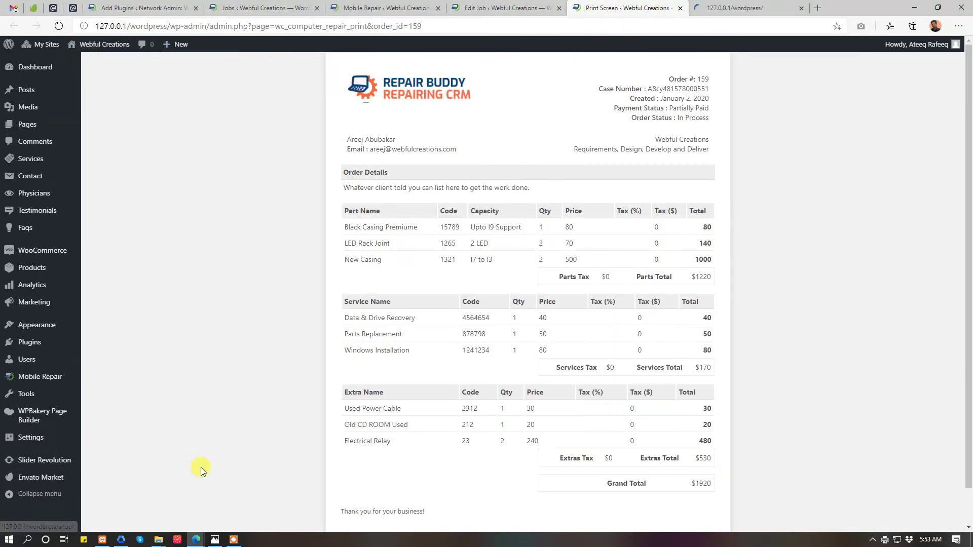
pyautogui.moveTo(229, 541)
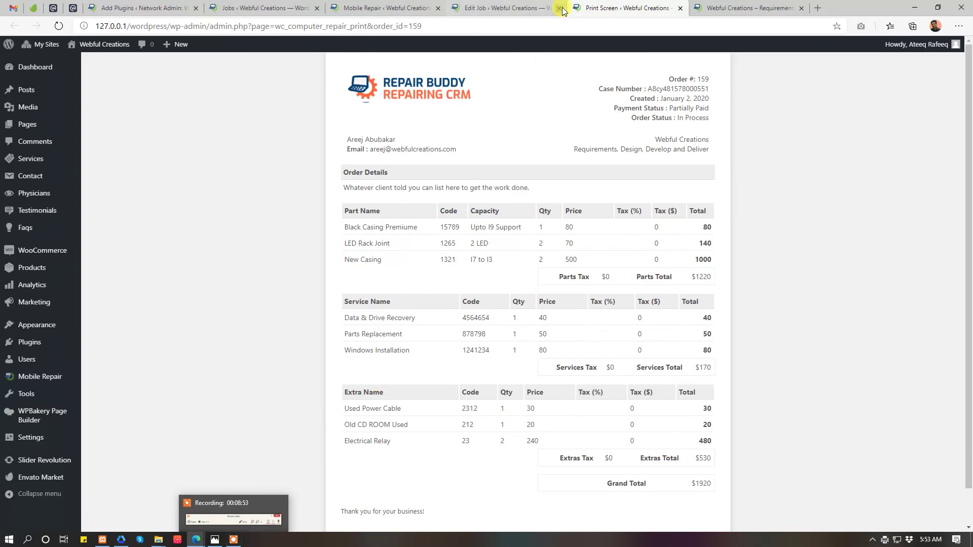
pyautogui.click(754, 6)
pyautogui.click(521, 87)
pyautogui.click(464, 90)
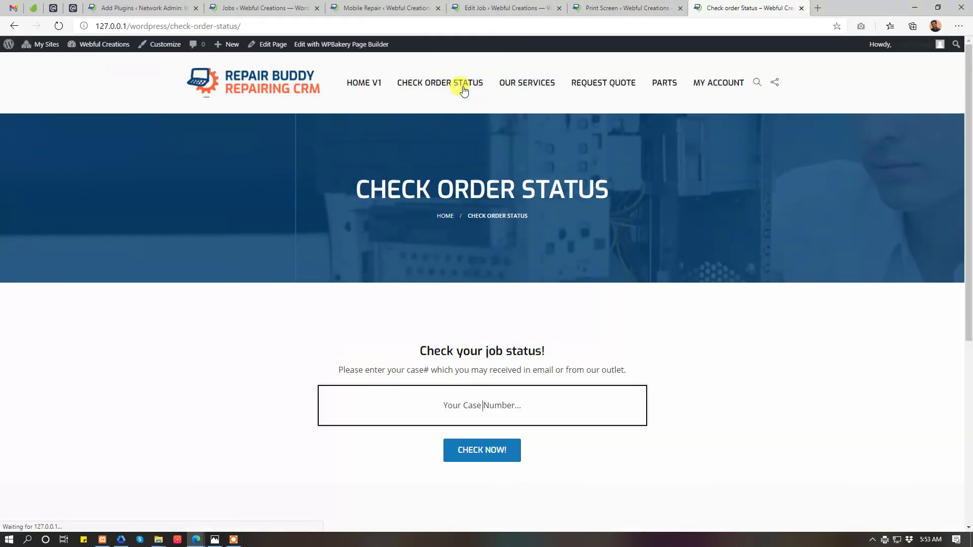
# - Look up a saved case number with CHECK NOW and review the $5543.05 job result
pyautogui.click(469, 408)
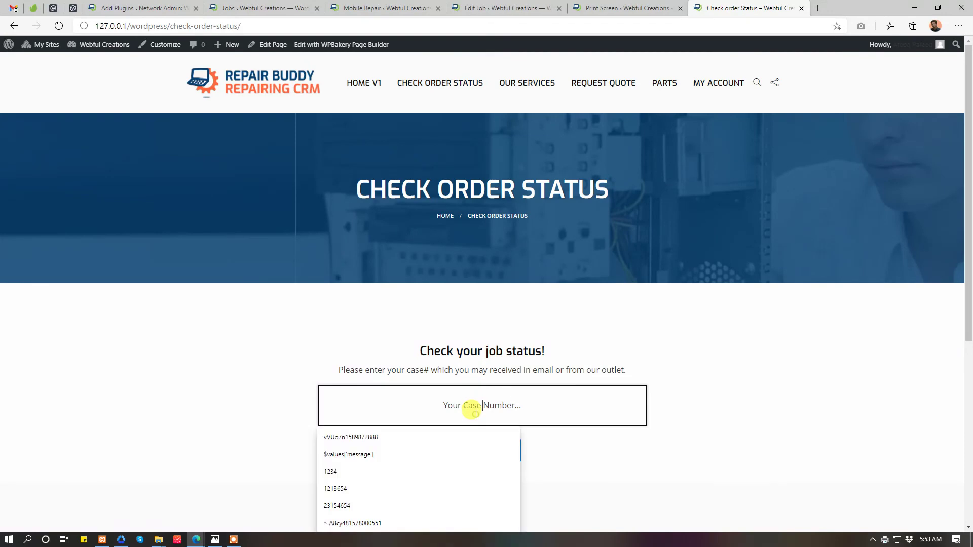
pyautogui.click(439, 440)
pyautogui.click(501, 450)
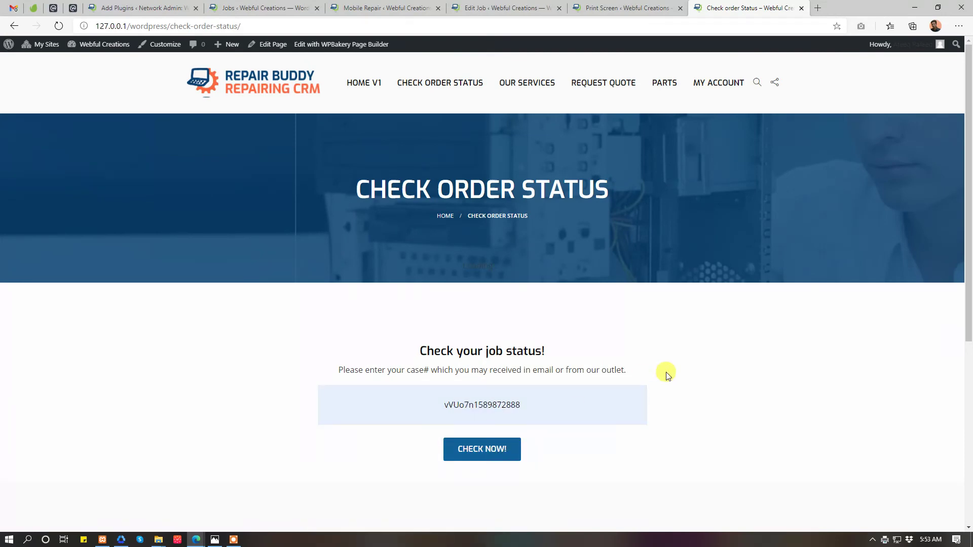
pyautogui.scroll(-15, 686, 367)
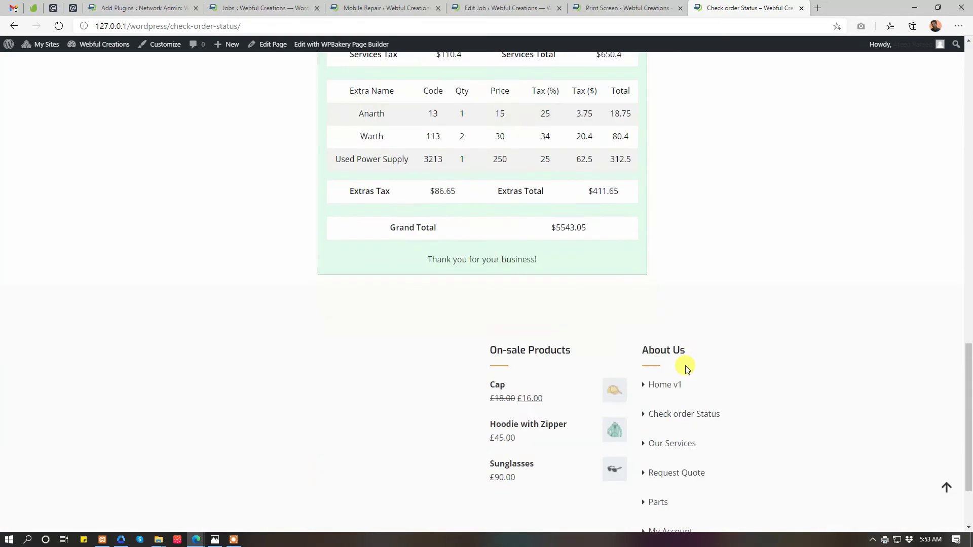
pyautogui.scroll(15, 682, 370)
pyautogui.click(502, 7)
# - Scroll the Repair Shop CRM Plugin settings past Email Customer down to the Shortcodes list
pyautogui.click(381, 8)
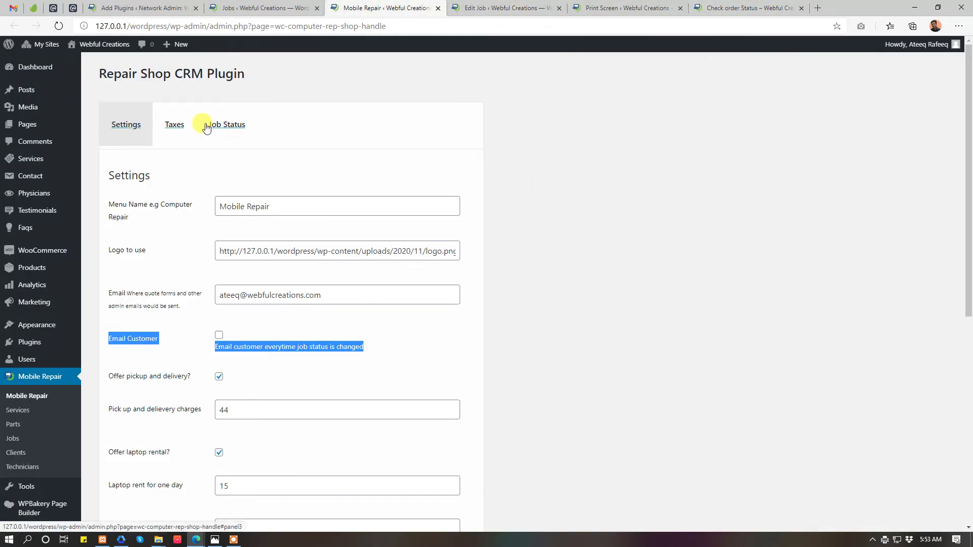
pyautogui.scroll(-3, 289, 229)
pyautogui.scroll(-5, 289, 232)
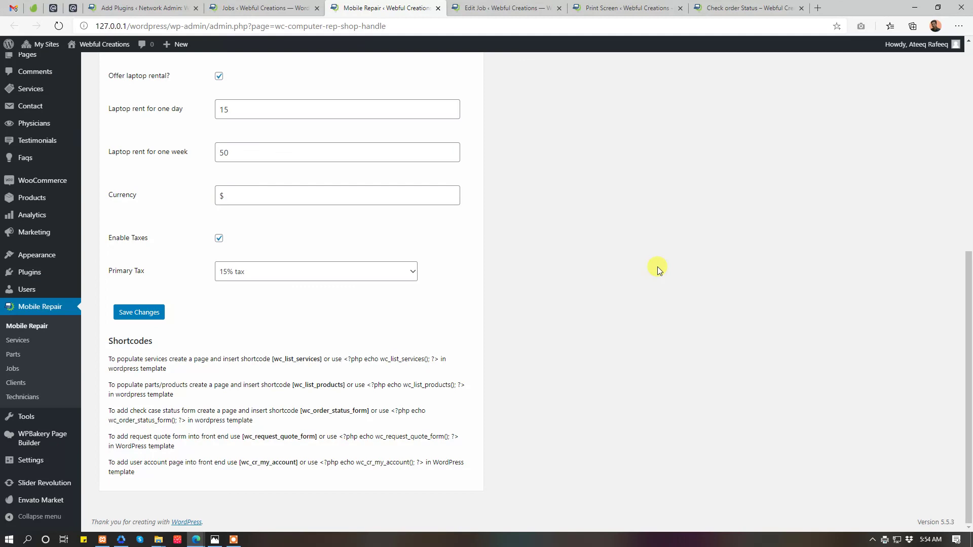
pyautogui.scroll(8, 658, 267)
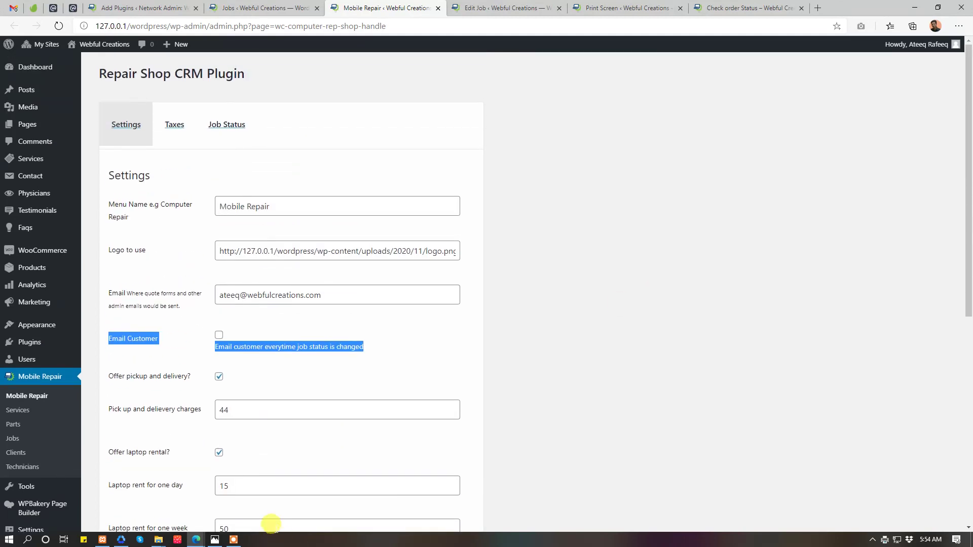
pyautogui.click(238, 541)
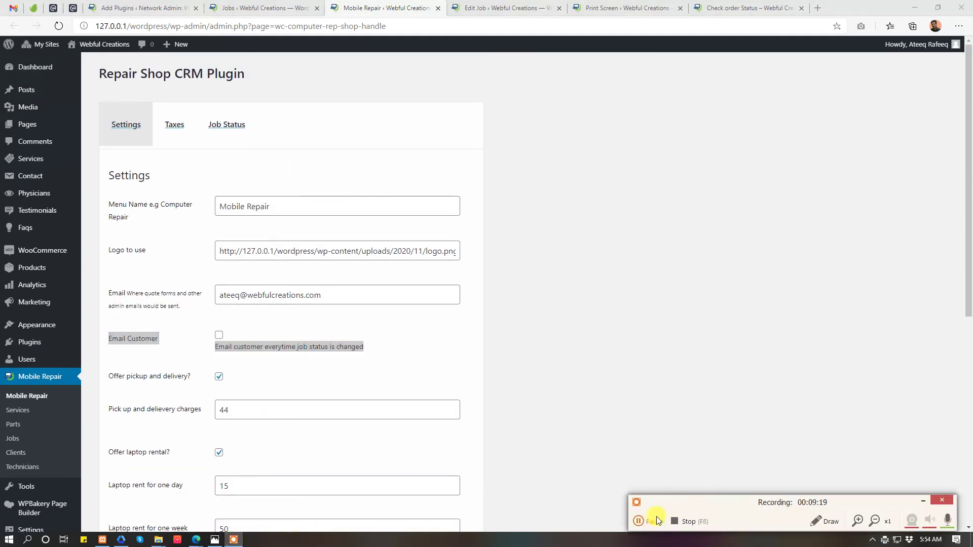